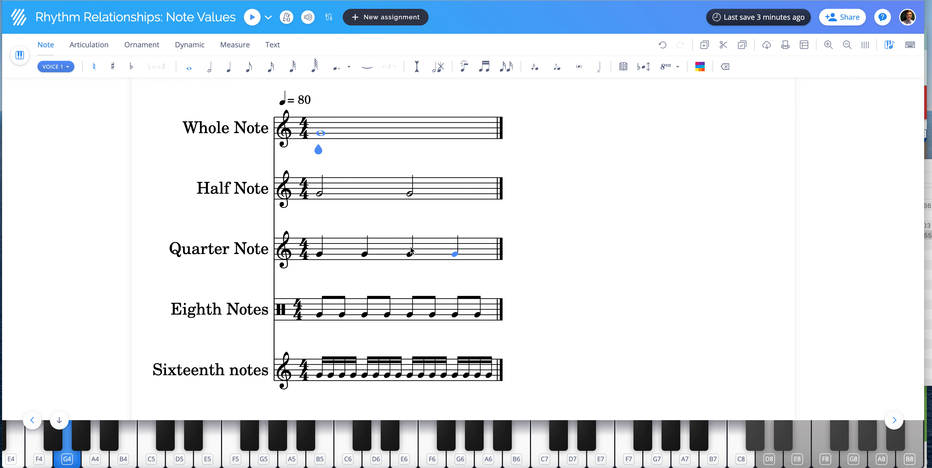
# Review the note-value staves in the notation score, from the whole note down to the sixteenth notes.
pyautogui.scroll(-3, 316, 203)
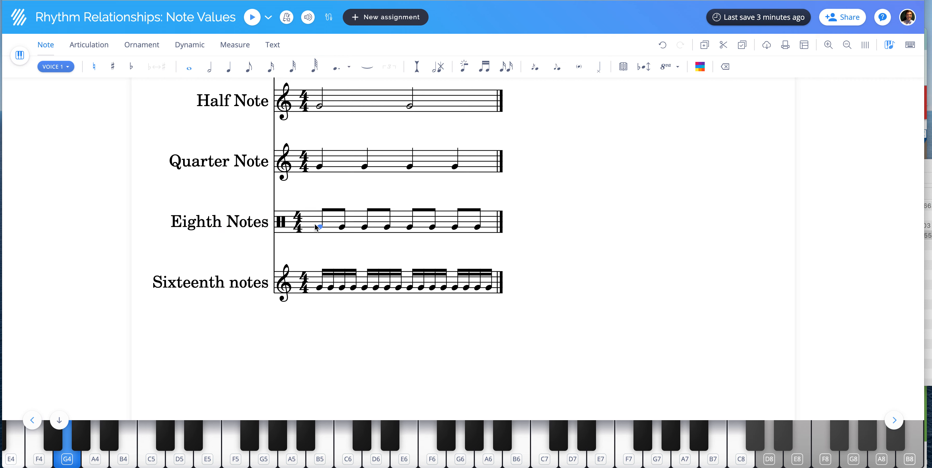
pyautogui.click(298, 220)
pyautogui.scroll(4, 348, 218)
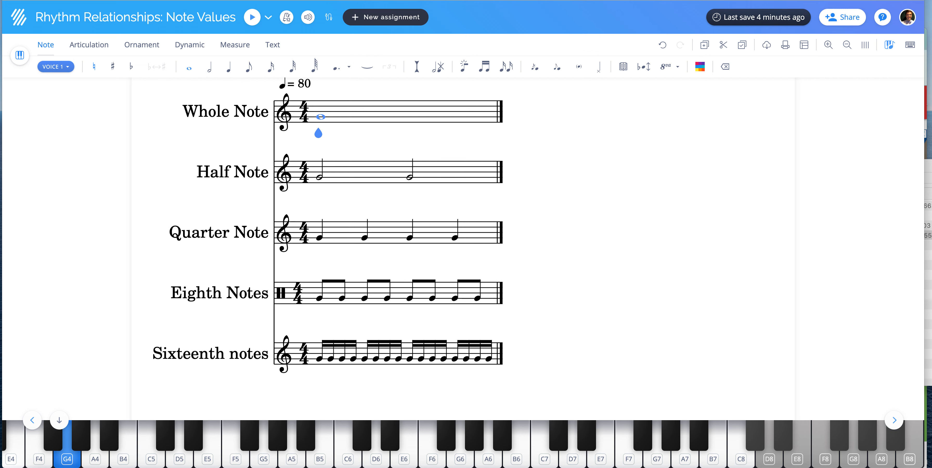
# Switch to the Rhythm Grid project in Soundtrap and add a Grand Piano track with its piano roll showing.
pyautogui.hotkey('ctrl', 'Tab')
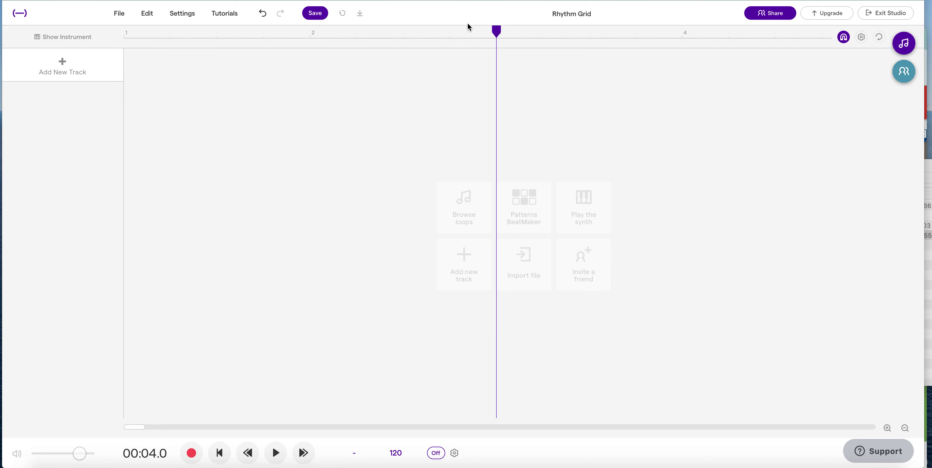
pyautogui.press('Return')
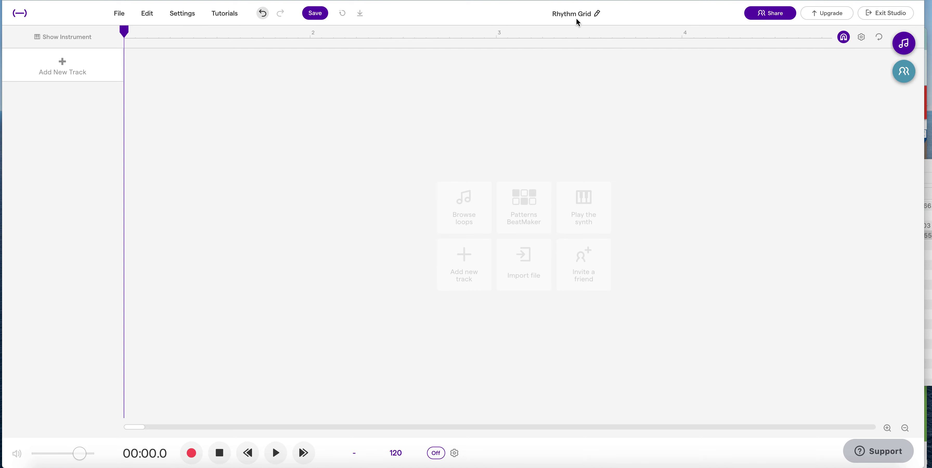
pyautogui.click(63, 65)
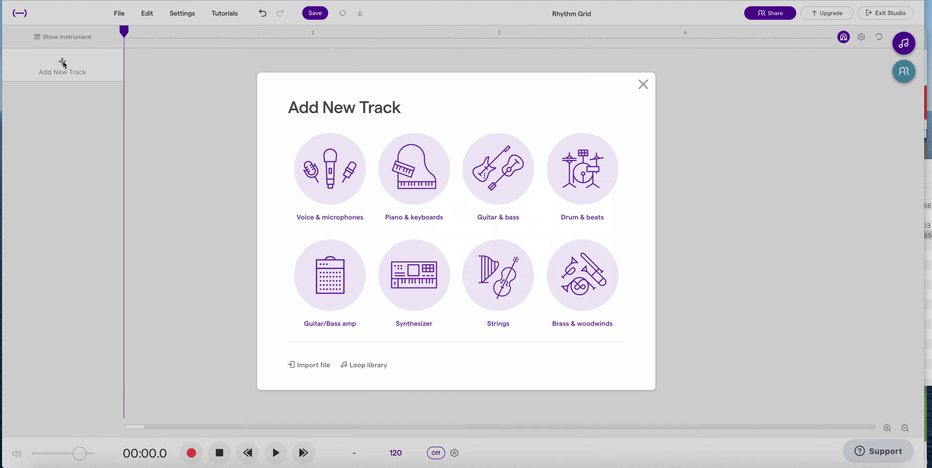
pyautogui.click(426, 176)
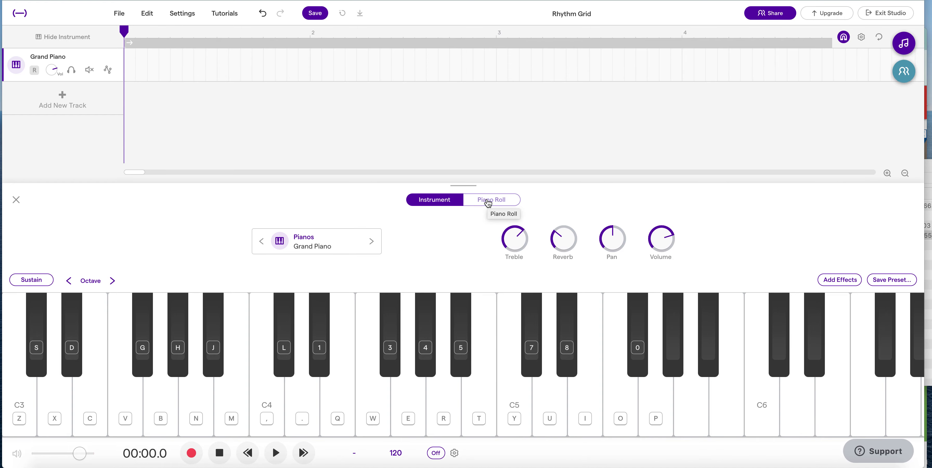
pyautogui.click(487, 204)
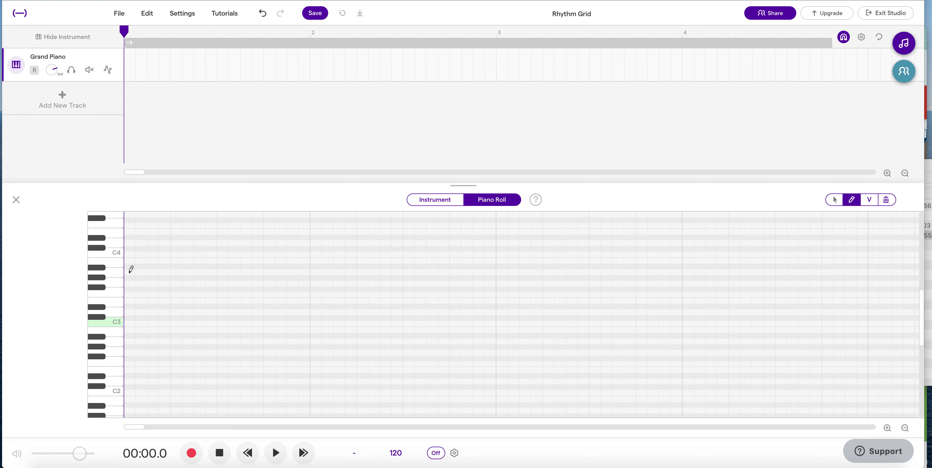
# Audition several black and white keys on the piano roll's keyboard between C3 and C4.
pyautogui.click(117, 263)
pyautogui.click(99, 267)
pyautogui.click(93, 269)
pyautogui.click(94, 268)
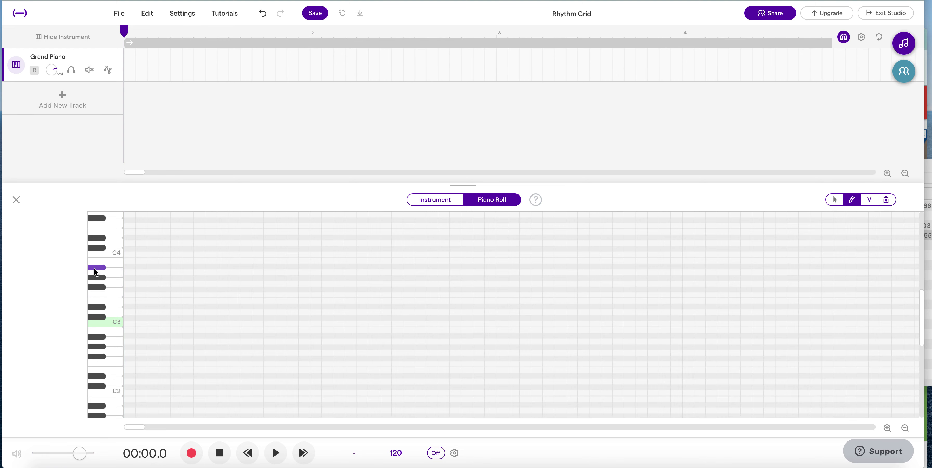
pyautogui.click(108, 319)
pyautogui.click(98, 308)
# Create an empty region in measure 1 of the Grand Piano track and return the playhead to the start.
pyautogui.moveTo(148, 73)
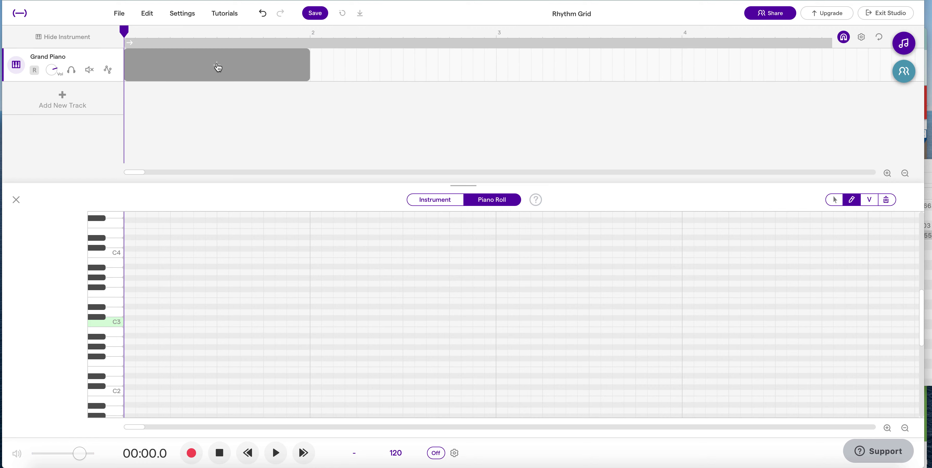
pyautogui.click(182, 65)
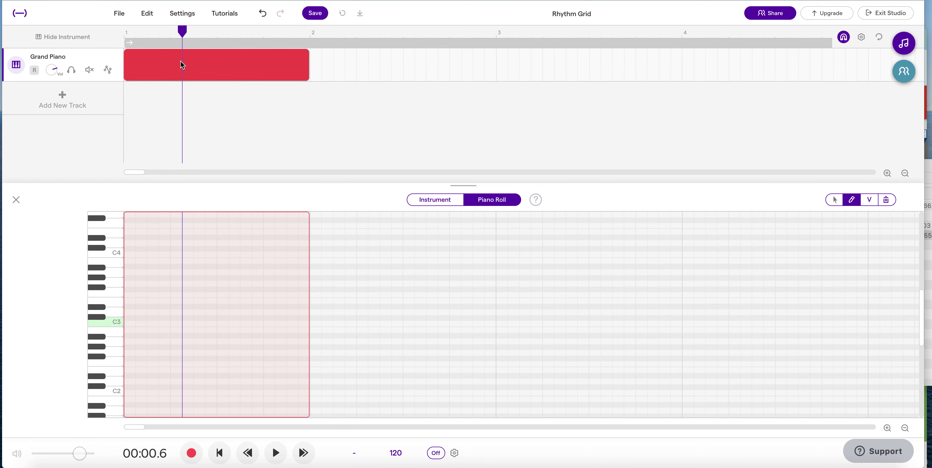
pyautogui.moveTo(183, 33); pyautogui.dragTo(106, 45)
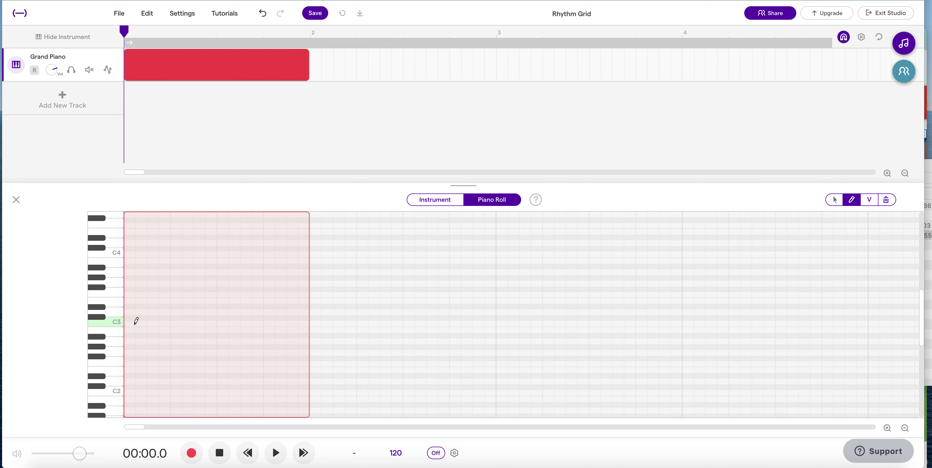
# Draw a C3 note in the measure 1 region and size it to span the whole measure.
pyautogui.click(114, 322)
pyautogui.click(129, 321)
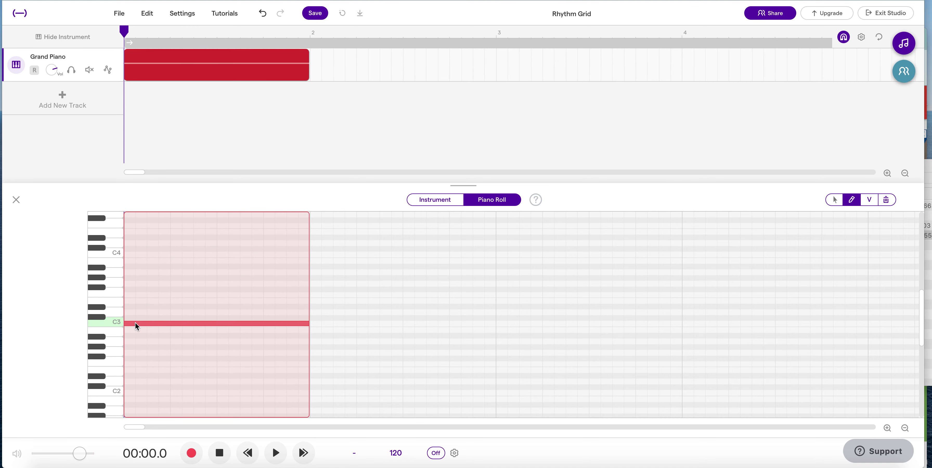
pyautogui.moveTo(308, 323); pyautogui.dragTo(145, 322)
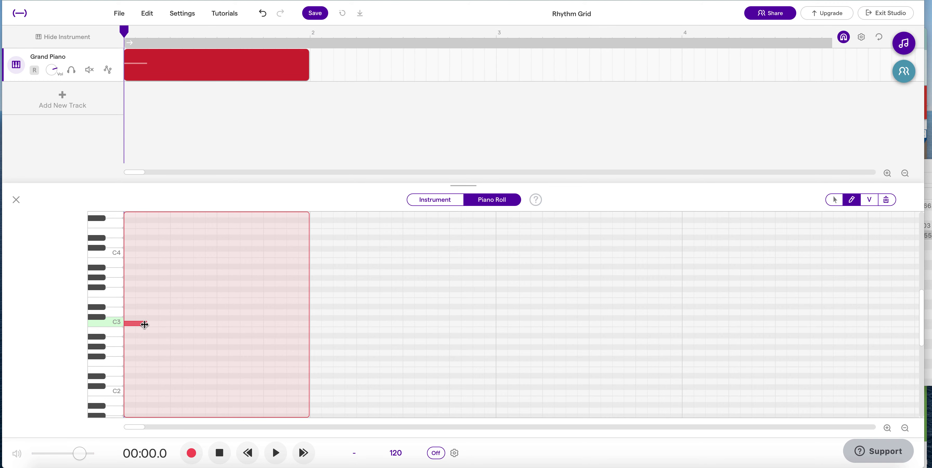
pyautogui.moveTo(144, 324); pyautogui.dragTo(306, 325)
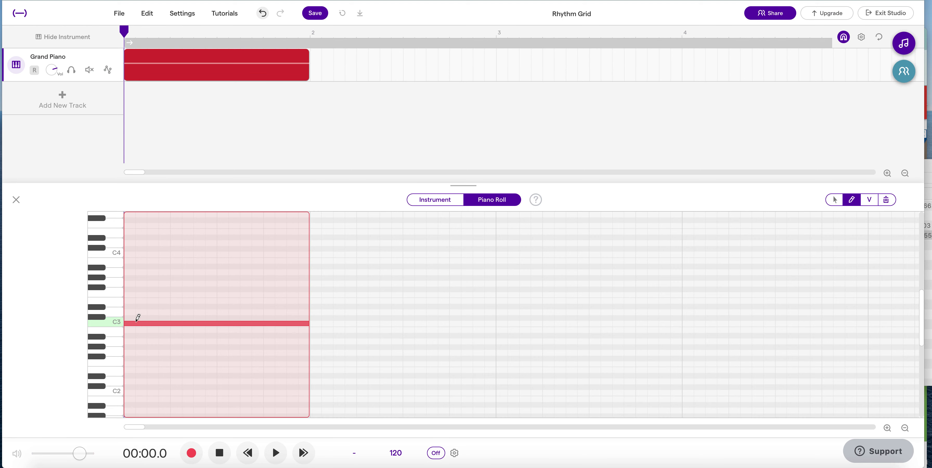
# Add a full-measure note above the C3 note in measure 1 and shift it from Eb3 to E3.
pyautogui.click(130, 306)
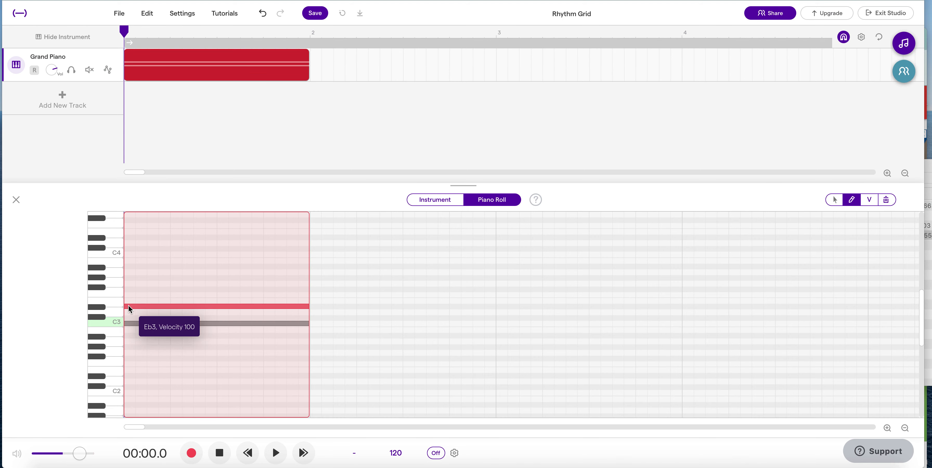
pyautogui.moveTo(179, 307); pyautogui.dragTo(130, 307)
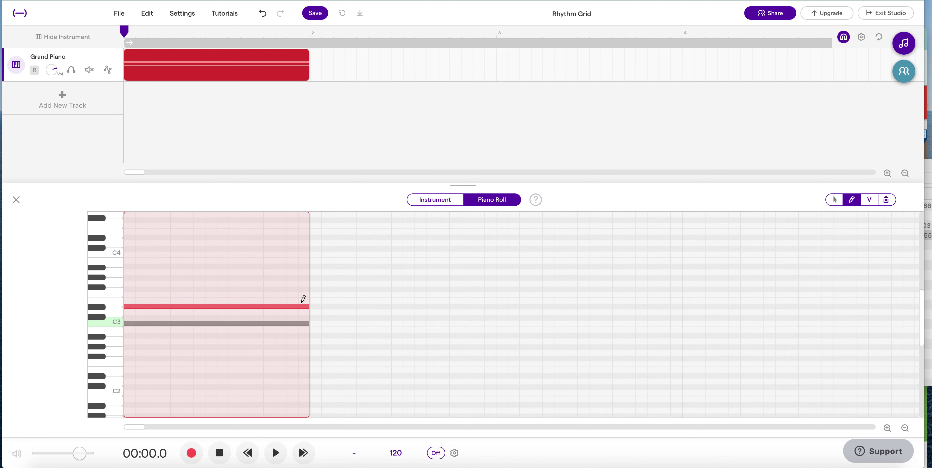
pyautogui.click(110, 303)
pyautogui.moveTo(131, 306); pyautogui.dragTo(134, 307)
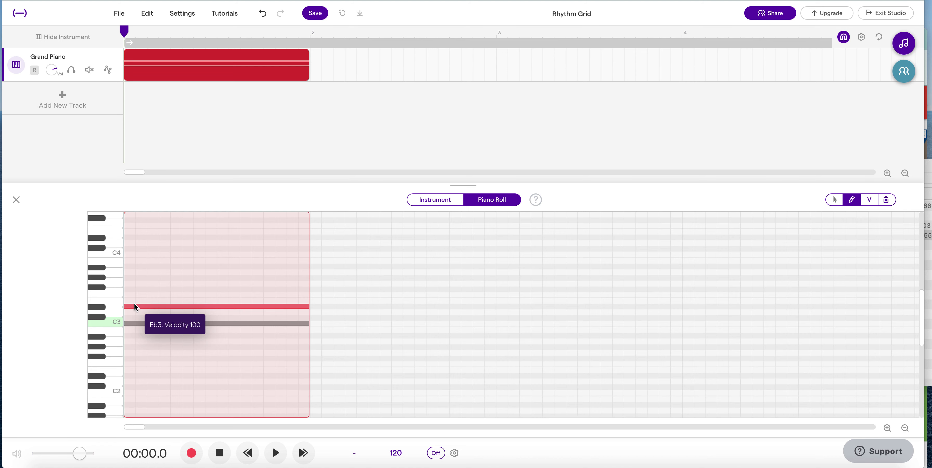
pyautogui.moveTo(134, 304); pyautogui.dragTo(134, 302)
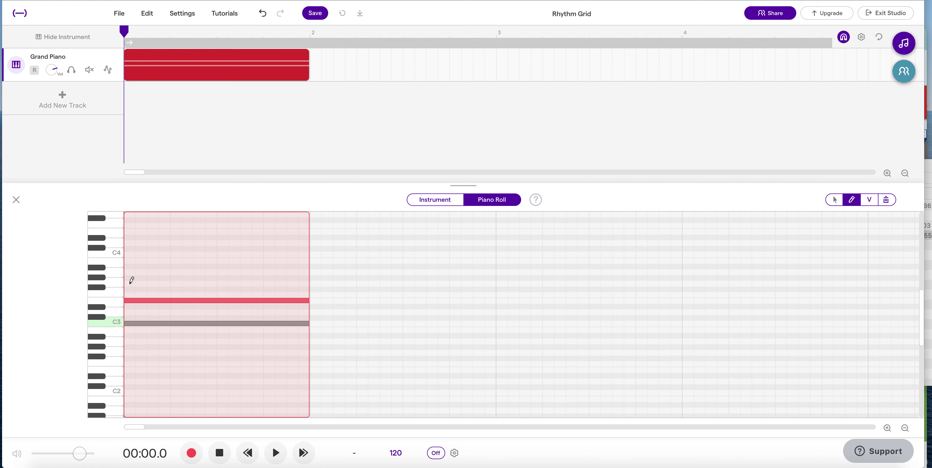
# Add a full-measure G3 note to complete the chord in measure 1 and play it back.
pyautogui.click(130, 284)
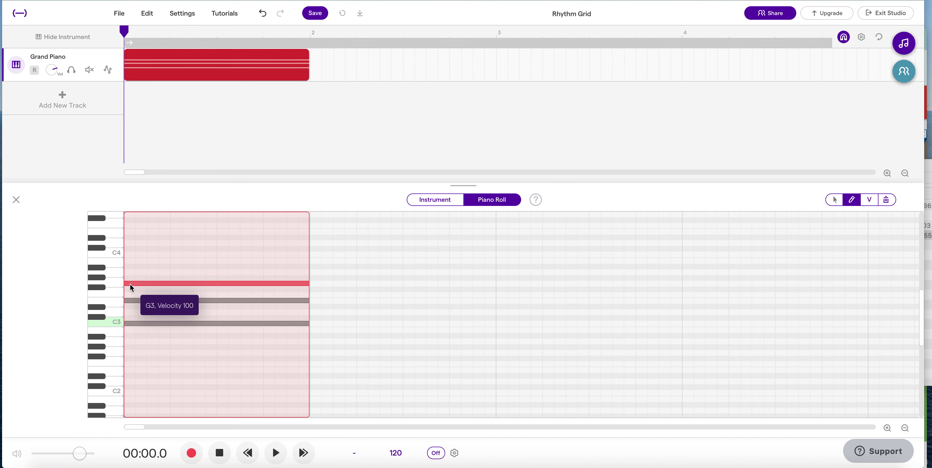
pyautogui.moveTo(130, 283)
pyautogui.mouseDown()
pyautogui.moveTo(135, 249)
pyautogui.moveTo(134, 284)
pyautogui.mouseUp()
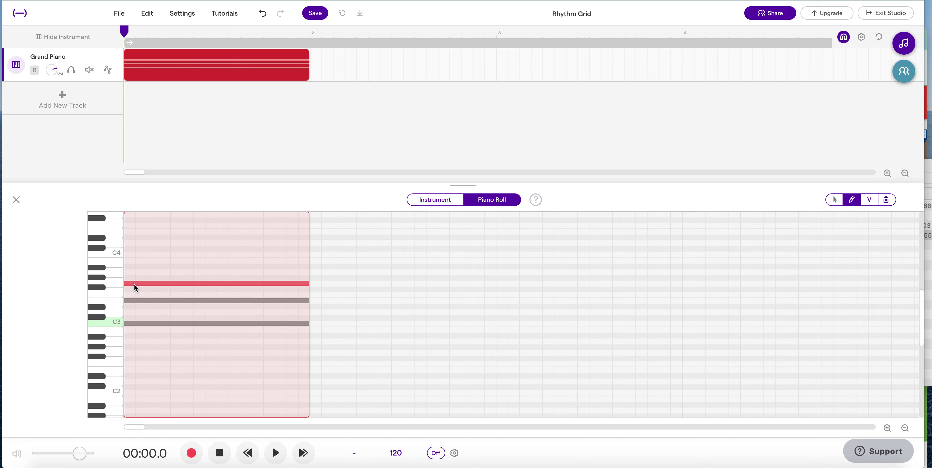
pyautogui.click(275, 454)
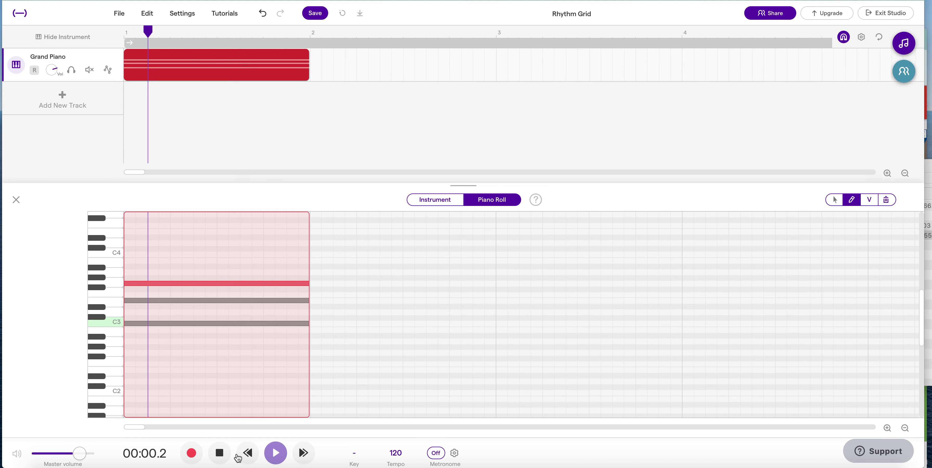
pyautogui.click(219, 455)
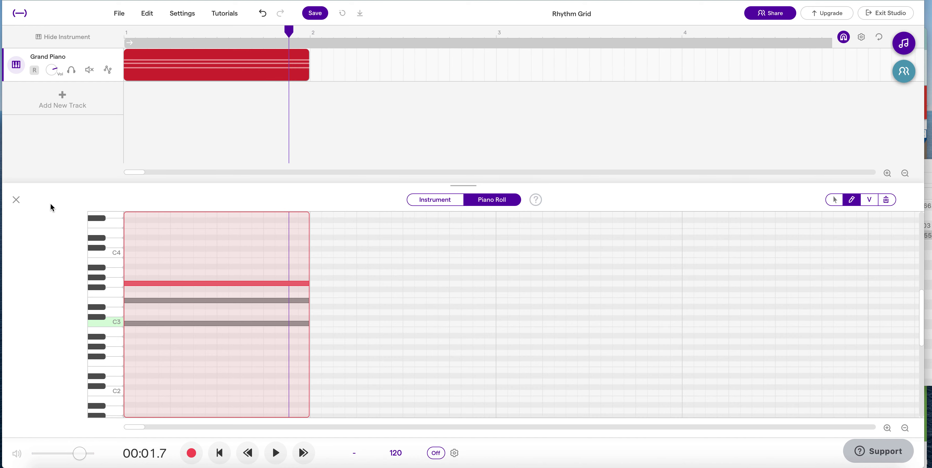
# Add a second Grand Piano track and show its piano roll.
pyautogui.click(65, 96)
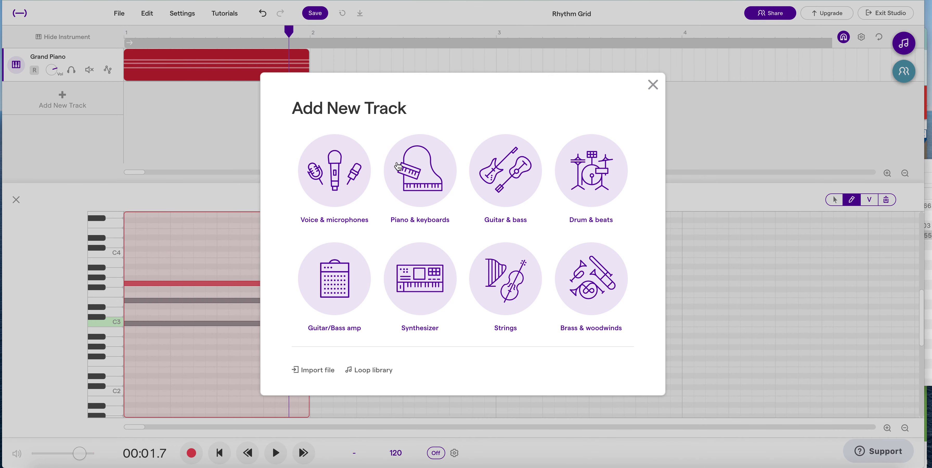
pyautogui.click(419, 176)
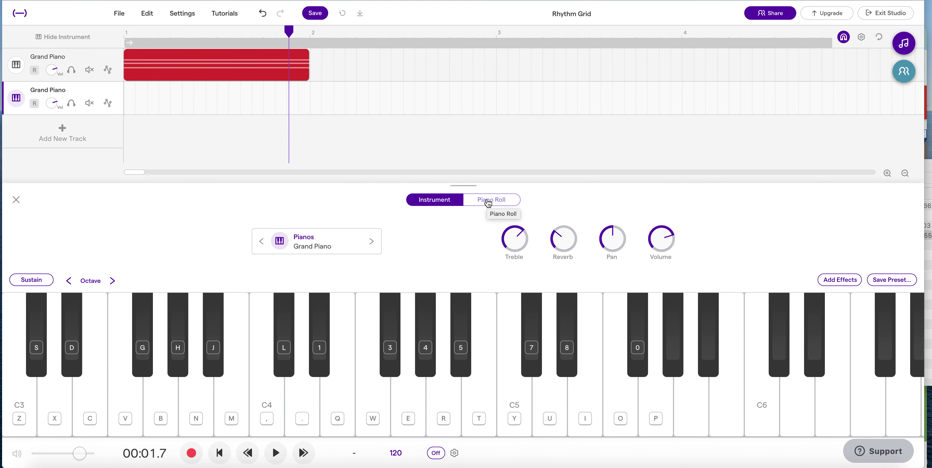
pyautogui.click(488, 204)
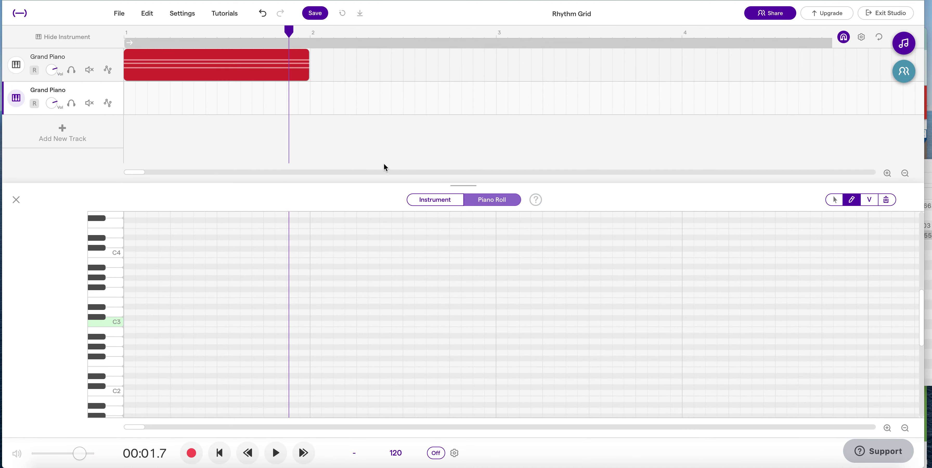
# Create an empty region on the second piano track and align it and the playhead with the start of measure 2.
pyautogui.moveTo(197, 104)
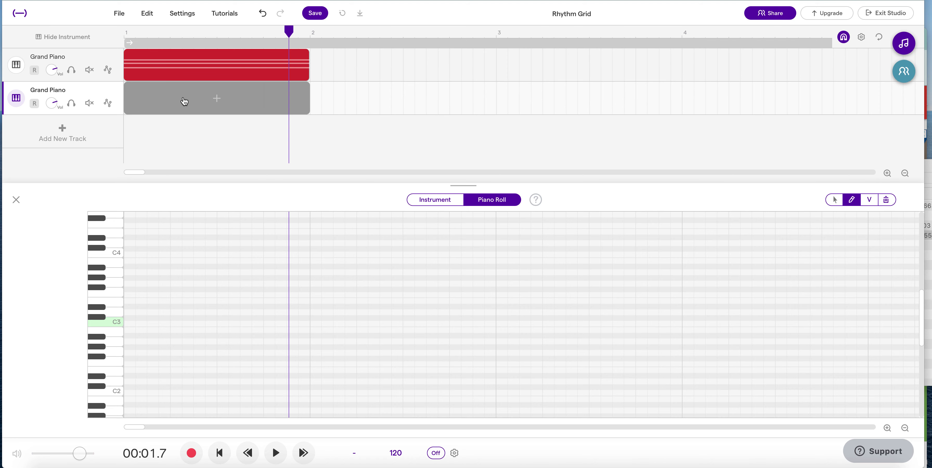
pyautogui.click(319, 13)
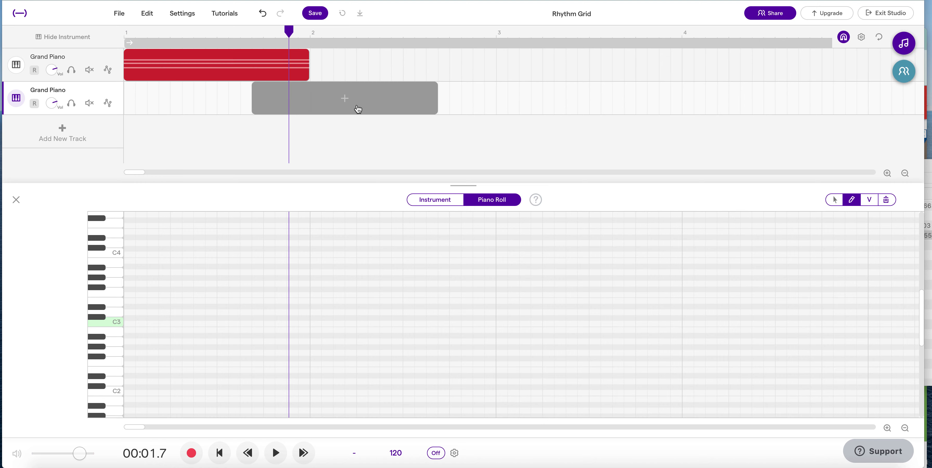
pyautogui.click(401, 111)
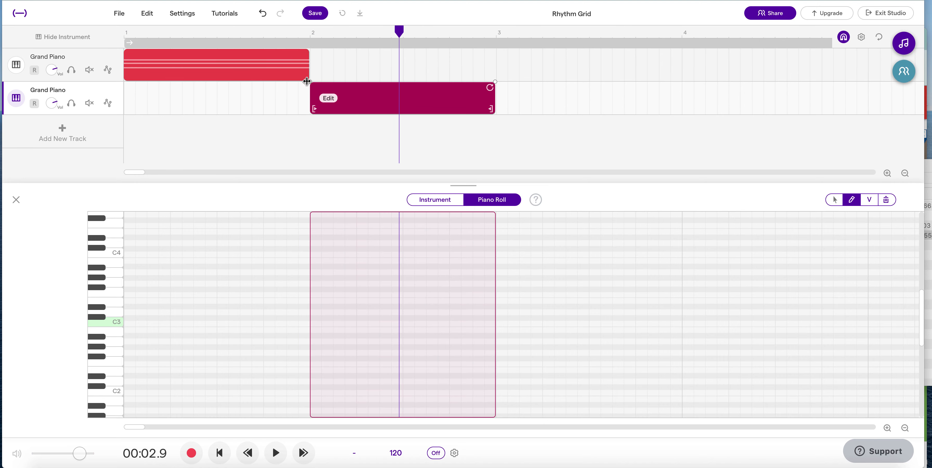
pyautogui.click(310, 36)
pyautogui.moveTo(311, 35); pyautogui.dragTo(264, 36)
pyautogui.moveTo(338, 95)
pyautogui.moveTo(368, 101)
pyautogui.mouseDown()
pyautogui.moveTo(523, 107)
pyautogui.moveTo(351, 109)
pyautogui.moveTo(373, 108)
pyautogui.mouseUp()
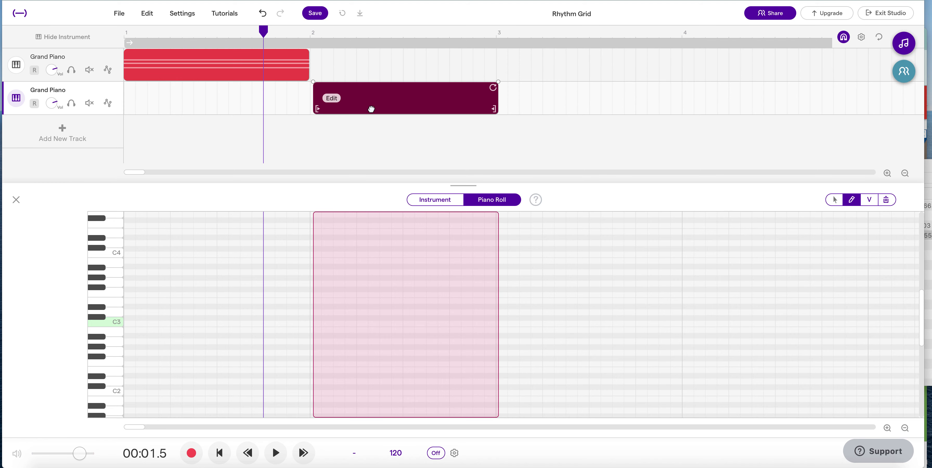
pyautogui.moveTo(263, 31); pyautogui.dragTo(312, 33)
pyautogui.moveTo(351, 97); pyautogui.dragTo(353, 98)
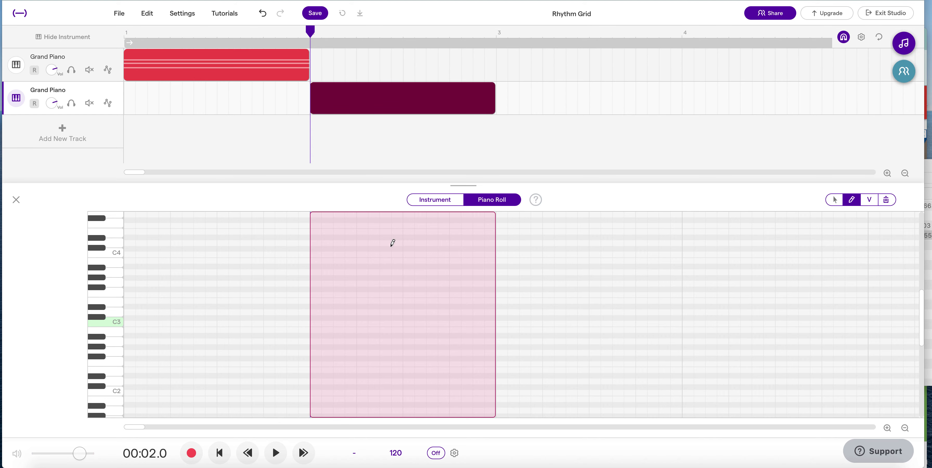
# Draw two consecutive C3 half notes that fill measure 2 of the second piano track.
pyautogui.scroll(-1, 331, 328)
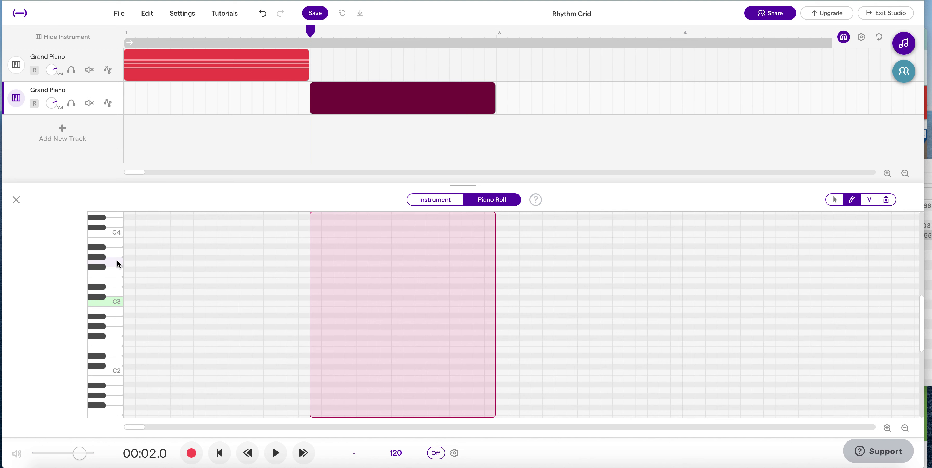
pyautogui.click(314, 302)
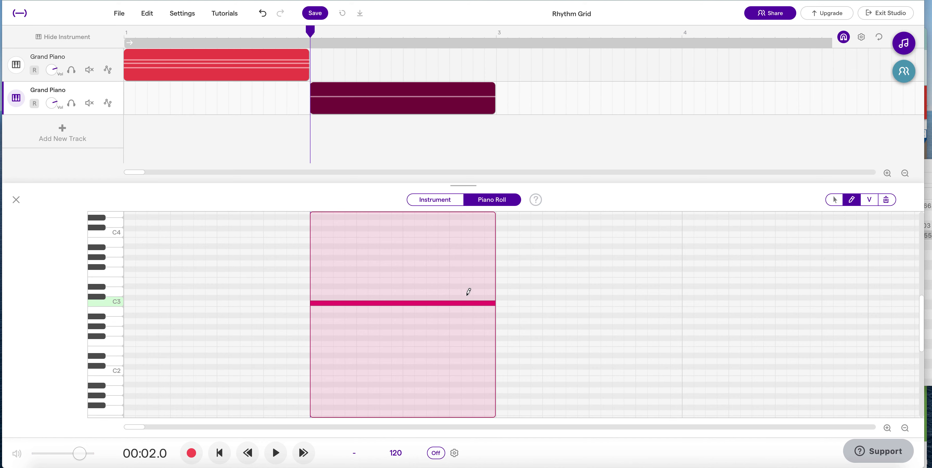
pyautogui.moveTo(494, 306); pyautogui.dragTo(459, 306)
pyautogui.press('super+z')
pyautogui.press('super+z')
pyautogui.click(493, 303)
pyautogui.moveTo(493, 303); pyautogui.dragTo(403, 304)
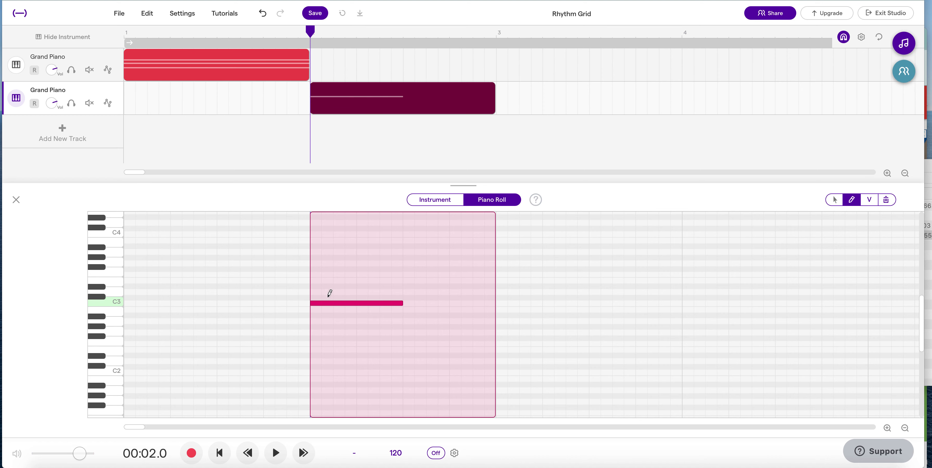
pyautogui.click(409, 304)
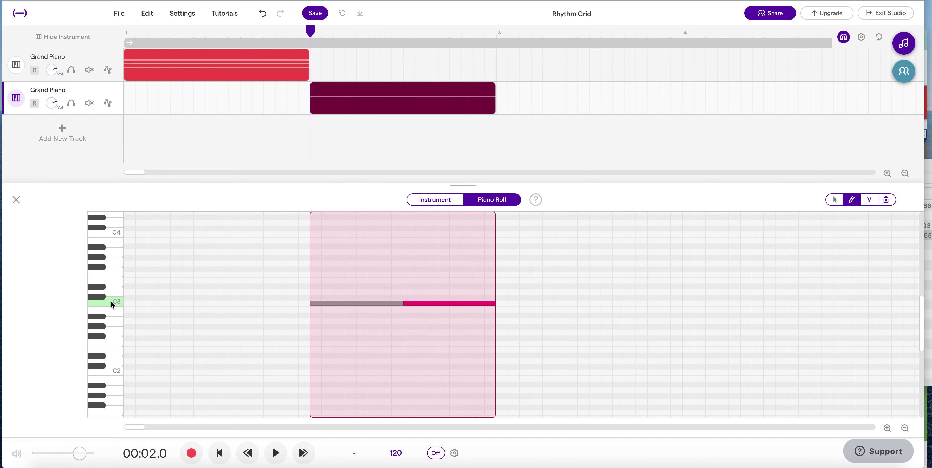
# Add two consecutive half notes each on E3 and G3 to complete the chords in measure 2.
pyautogui.click(316, 281)
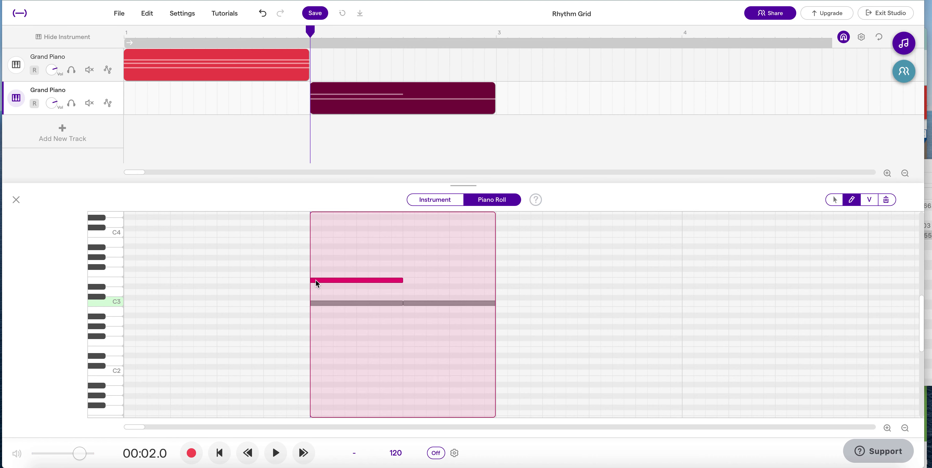
pyautogui.click(409, 281)
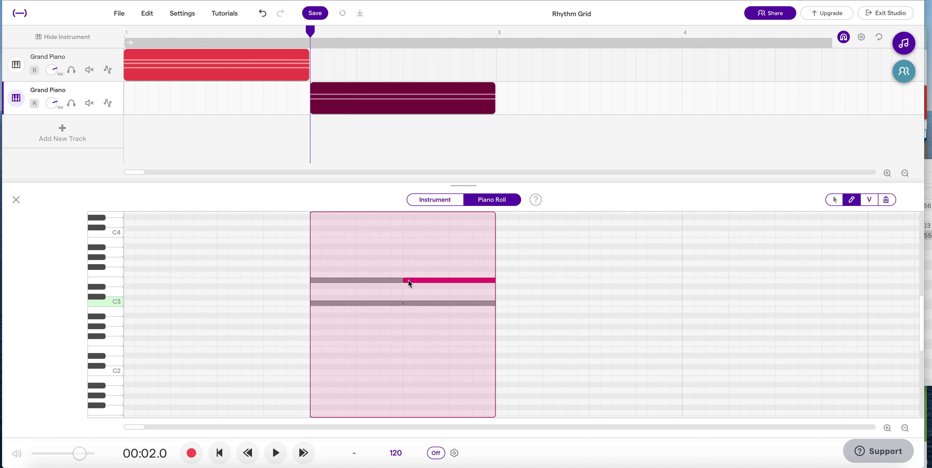
pyautogui.click(116, 264)
pyautogui.click(109, 263)
pyautogui.click(317, 263)
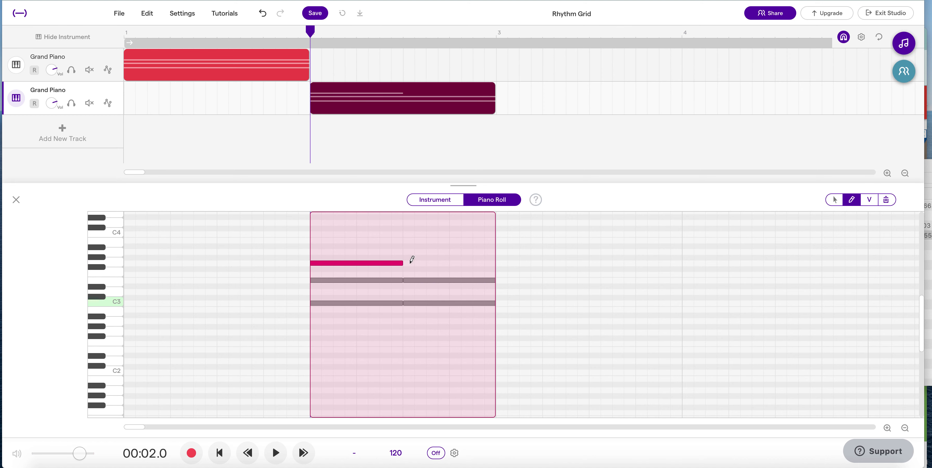
pyautogui.click(412, 263)
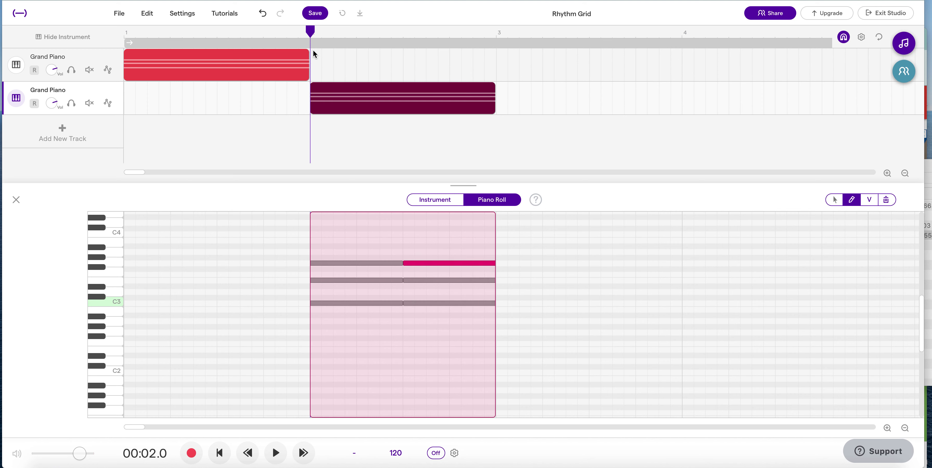
# Play back the half-note chords from the start of measure 2 and stop playback.
pyautogui.moveTo(396, 103)
pyautogui.moveTo(310, 32)
pyautogui.mouseDown()
pyautogui.moveTo(290, 32)
pyautogui.moveTo(310, 39)
pyautogui.mouseUp()
pyautogui.click(277, 455)
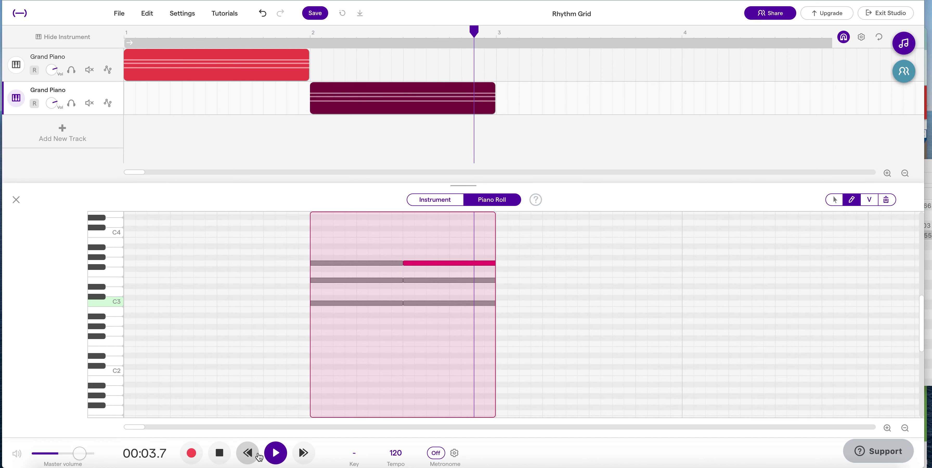
pyautogui.click(220, 455)
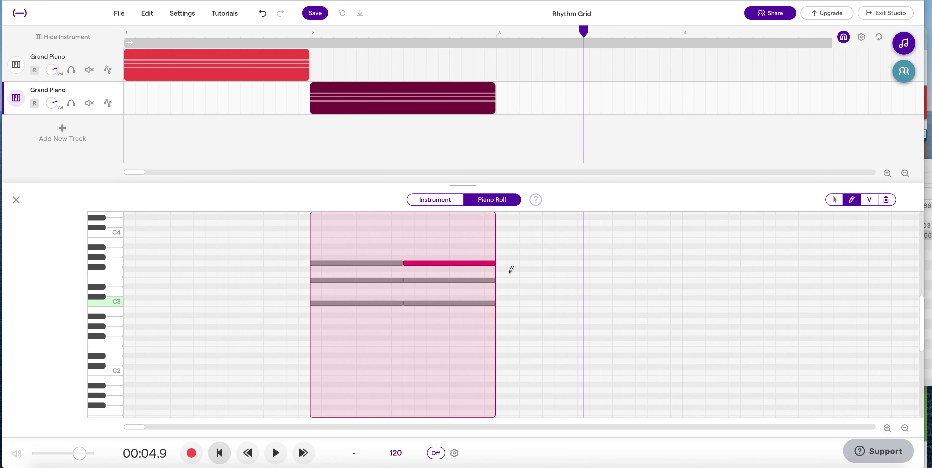
# Move the playhead to the start of measure 3 and add a third Grand Piano track.
pyautogui.moveTo(583, 31)
pyautogui.mouseDown()
pyautogui.moveTo(497, 32)
pyautogui.moveTo(495, 40)
pyautogui.mouseUp()
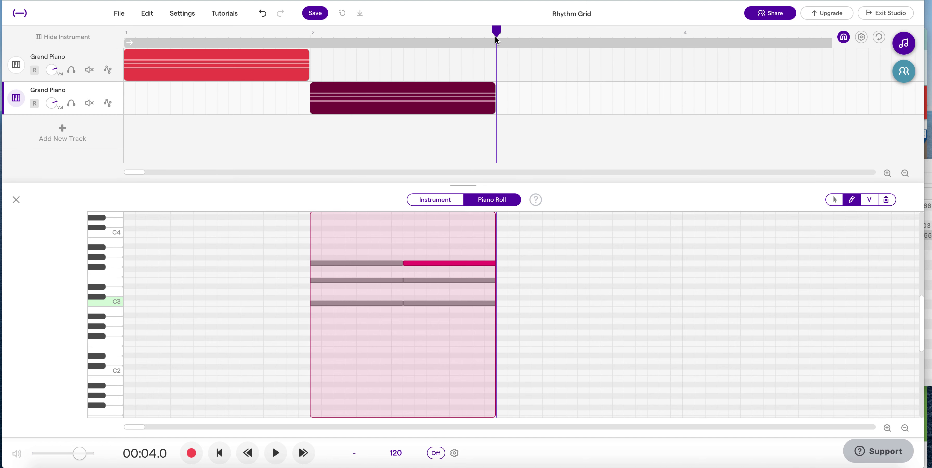
pyautogui.click(64, 133)
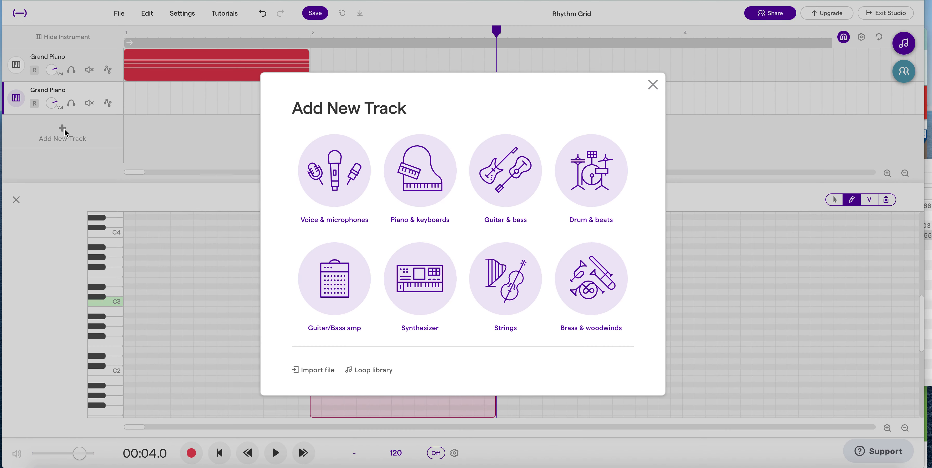
pyautogui.click(417, 174)
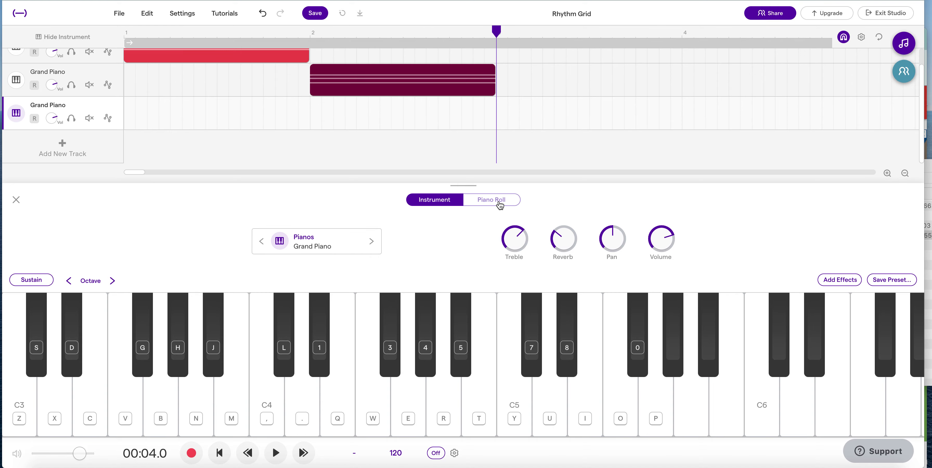
# Show the third track's piano roll and create an empty one-measure region at the start of measure 3.
pyautogui.click(492, 204)
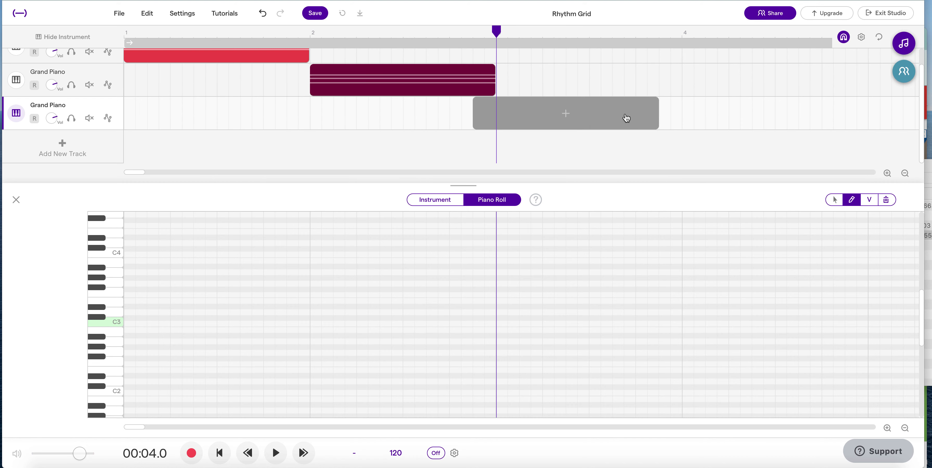
pyautogui.click(590, 116)
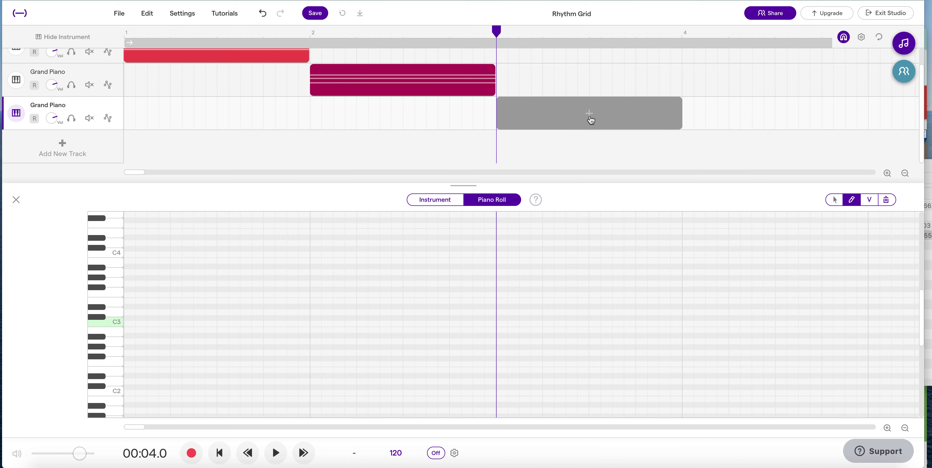
pyautogui.moveTo(591, 31); pyautogui.dragTo(496, 41)
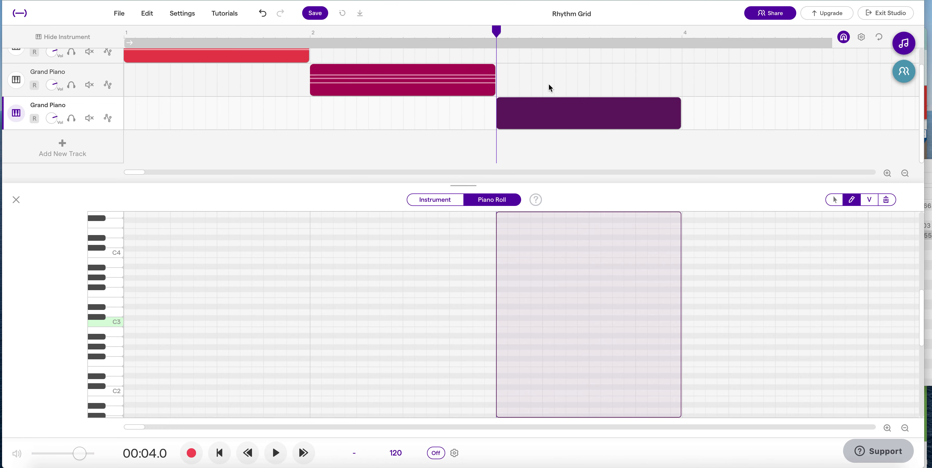
# Draw four consecutive C3 quarter notes that fill measure 3 of the third piano track.
pyautogui.scroll(-1, 524, 286)
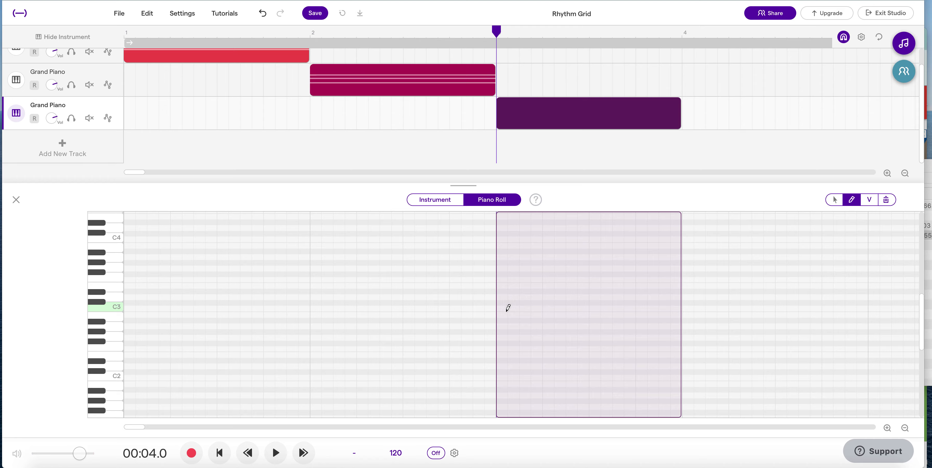
pyautogui.hscroll(3, 439, 298)
pyautogui.hscroll(5, 358, 279)
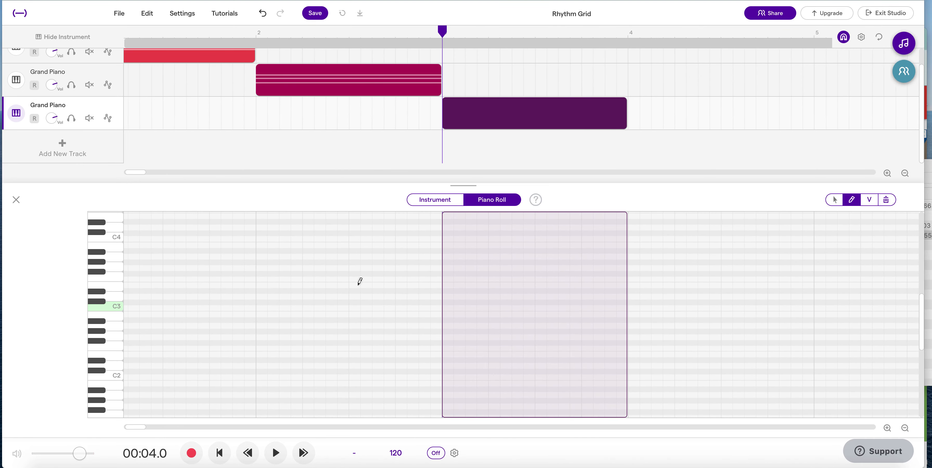
pyautogui.hscroll(3, 360, 281)
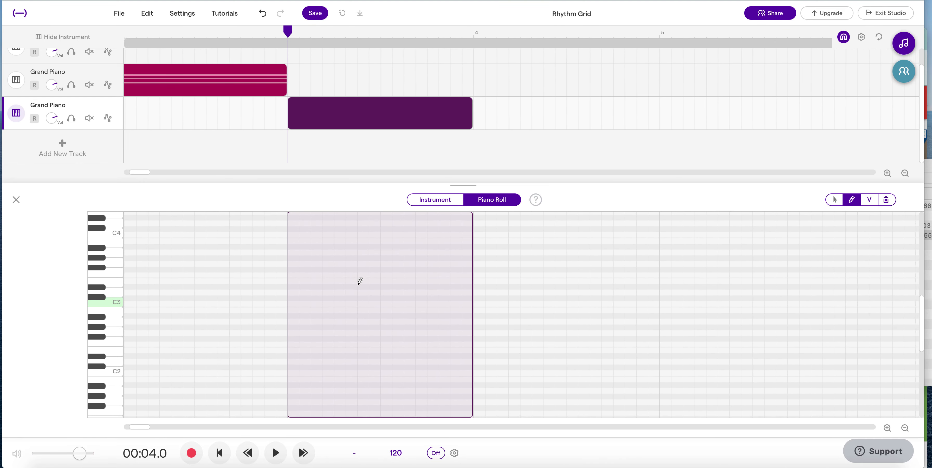
pyautogui.hscroll(2, 360, 282)
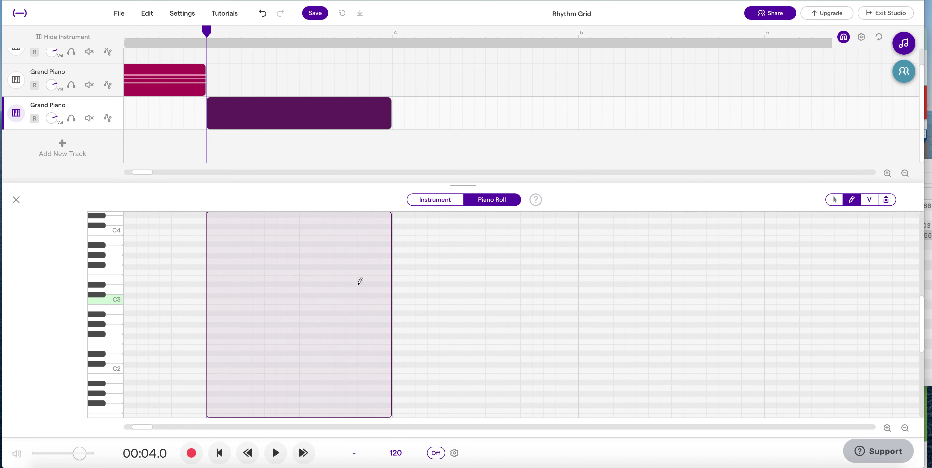
pyautogui.click(198, 303)
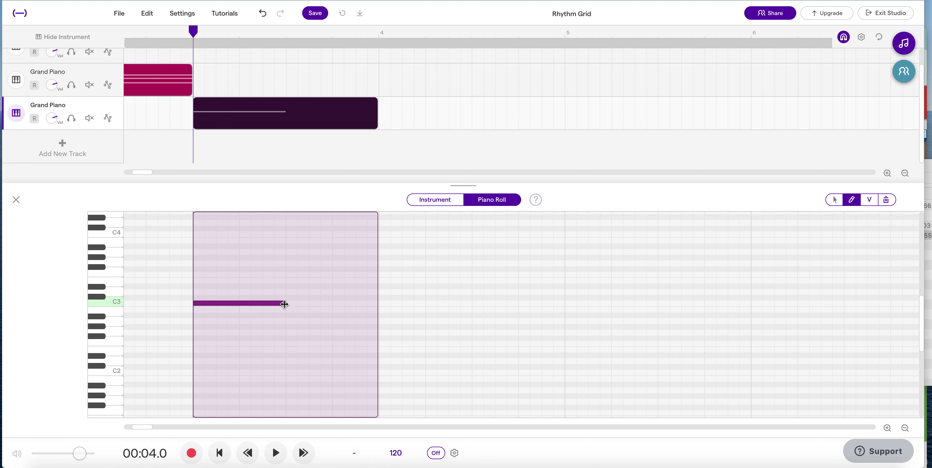
pyautogui.moveTo(285, 304); pyautogui.dragTo(241, 304)
pyautogui.click(248, 303)
pyautogui.click(291, 303)
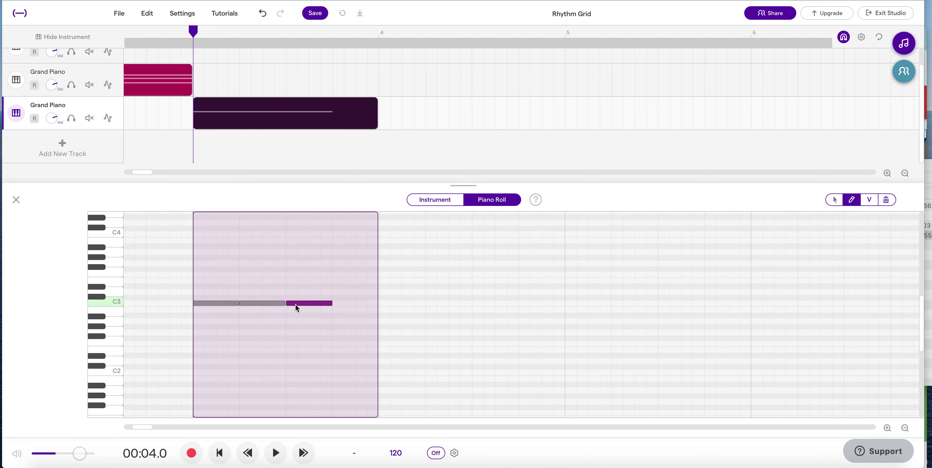
pyautogui.click(338, 303)
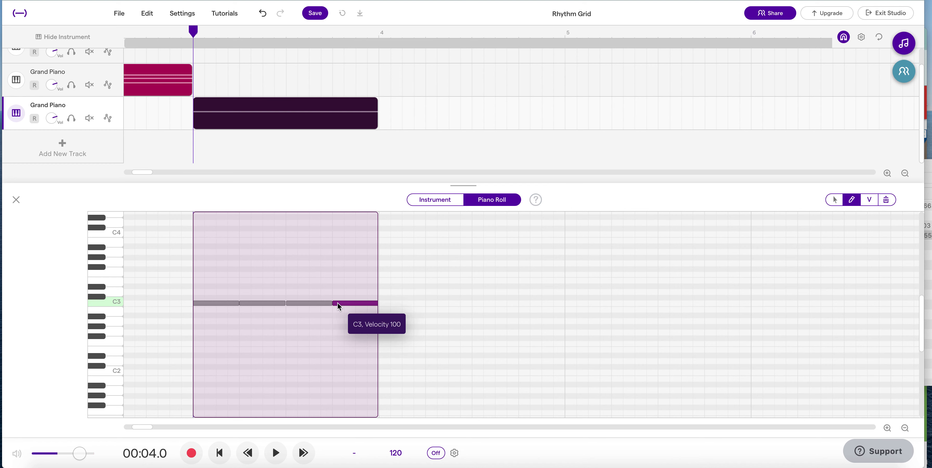
# Add four consecutive E3 quarter notes above the C3 notes in measure 3.
pyautogui.click(115, 282)
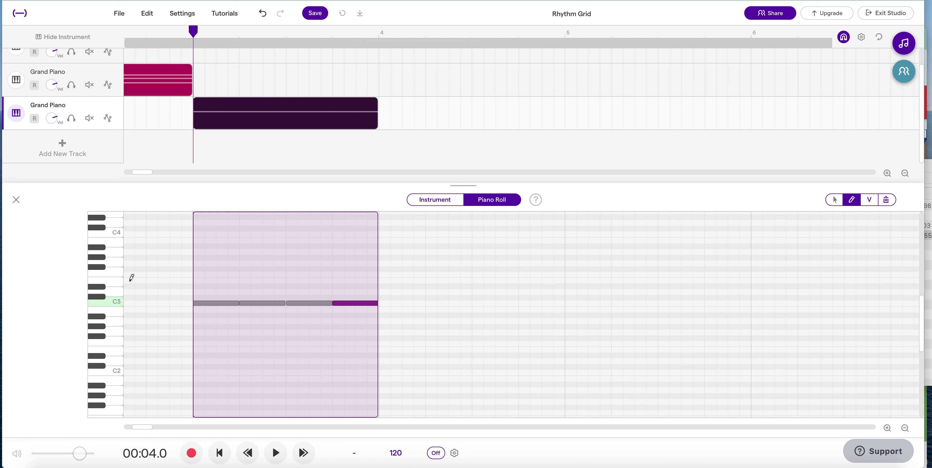
pyautogui.click(202, 280)
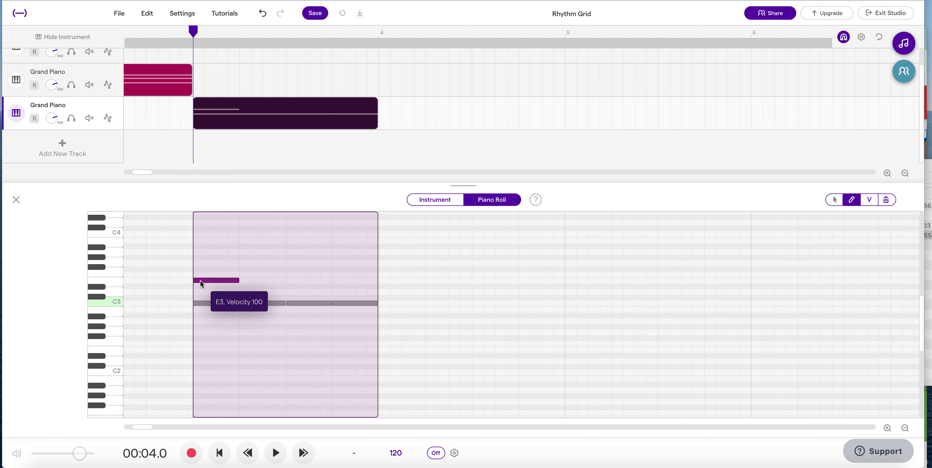
pyautogui.moveTo(200, 280)
pyautogui.mouseDown()
pyautogui.moveTo(203, 261)
pyautogui.moveTo(206, 280)
pyautogui.mouseUp()
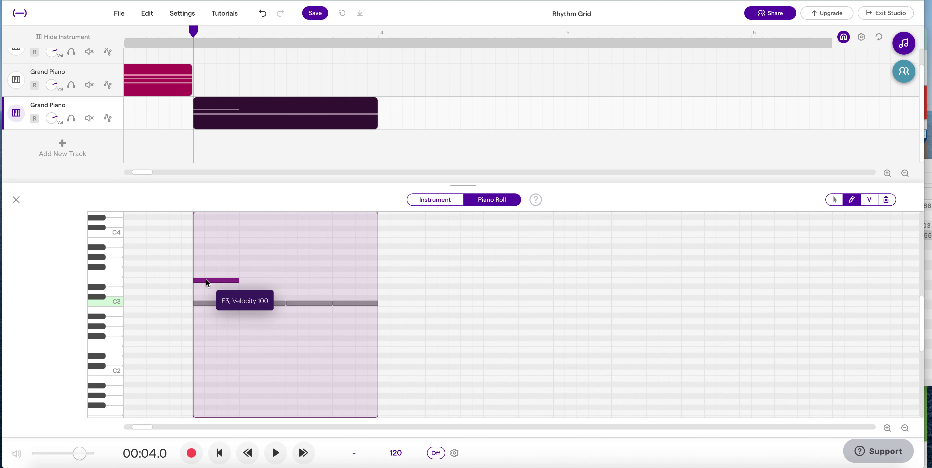
pyautogui.click(247, 281)
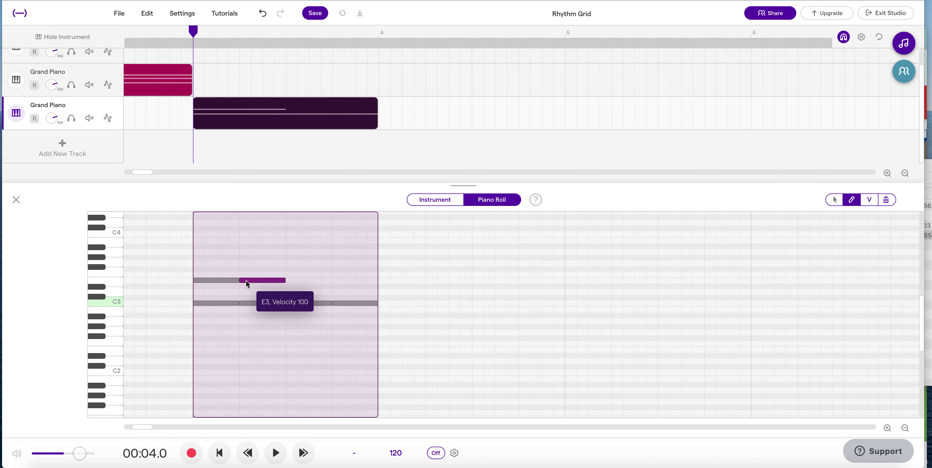
pyautogui.click(294, 281)
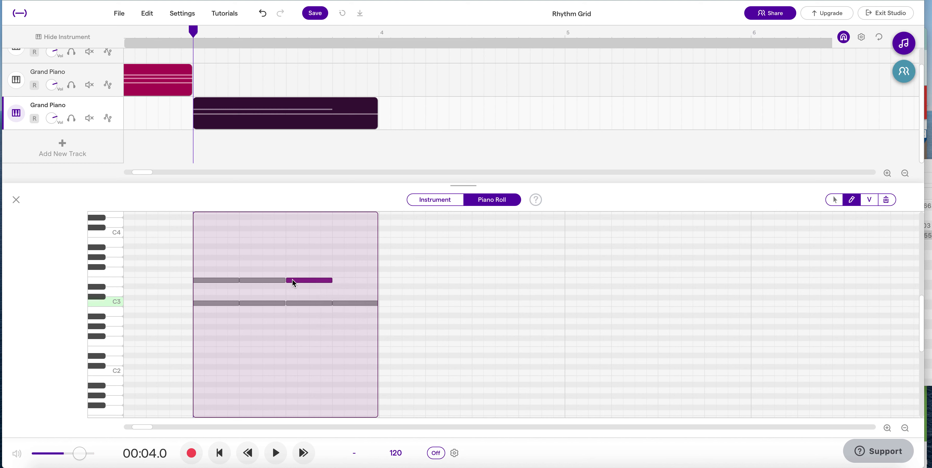
pyautogui.click(340, 280)
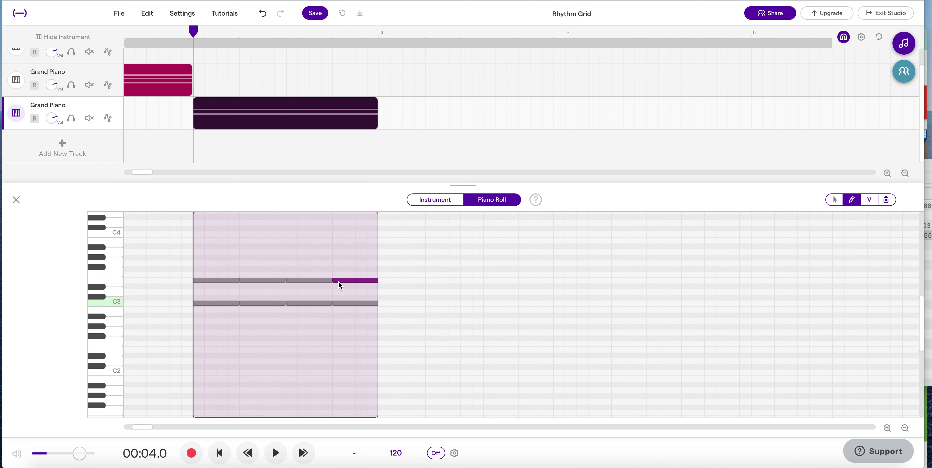
# Add four G3 quarter notes to complete the chords in measure 3 and play the measure back from its start.
pyautogui.click(202, 263)
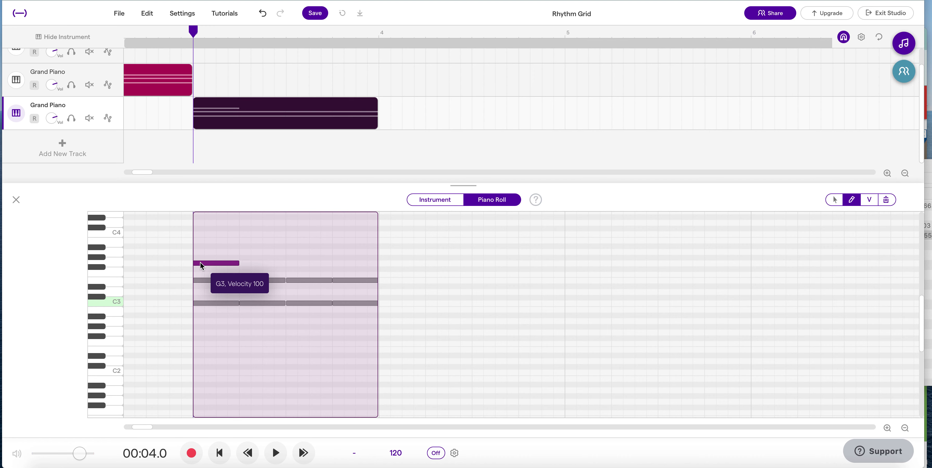
pyautogui.click(246, 263)
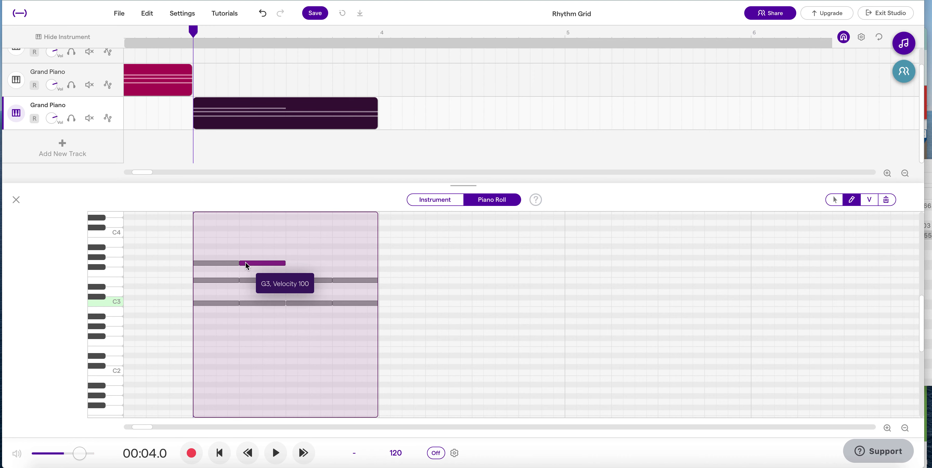
pyautogui.click(294, 263)
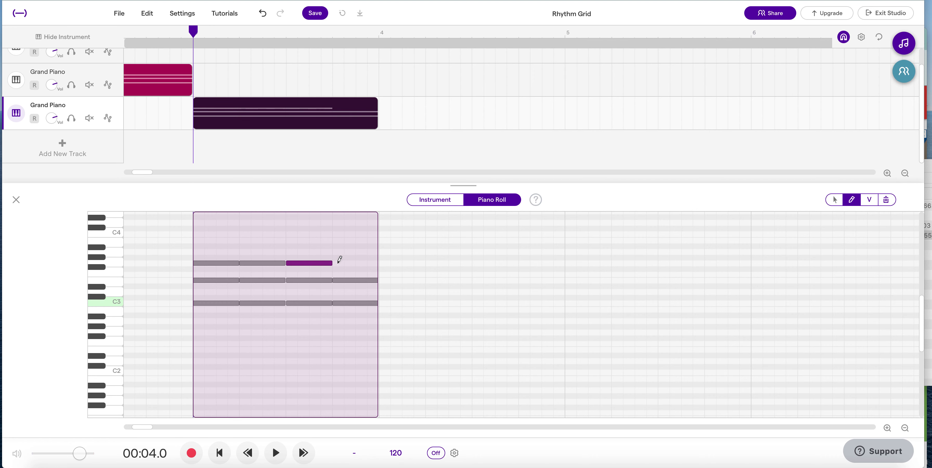
pyautogui.click(339, 263)
pyautogui.moveTo(194, 34); pyautogui.dragTo(495, 38)
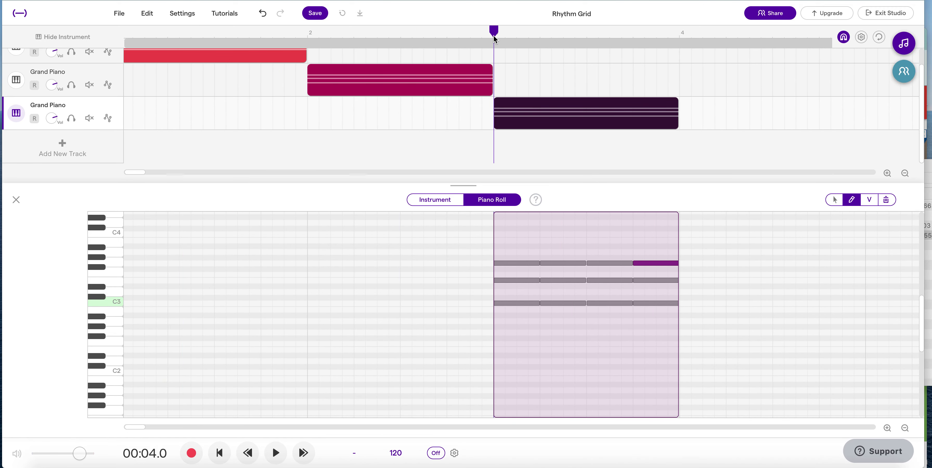
pyautogui.click(276, 457)
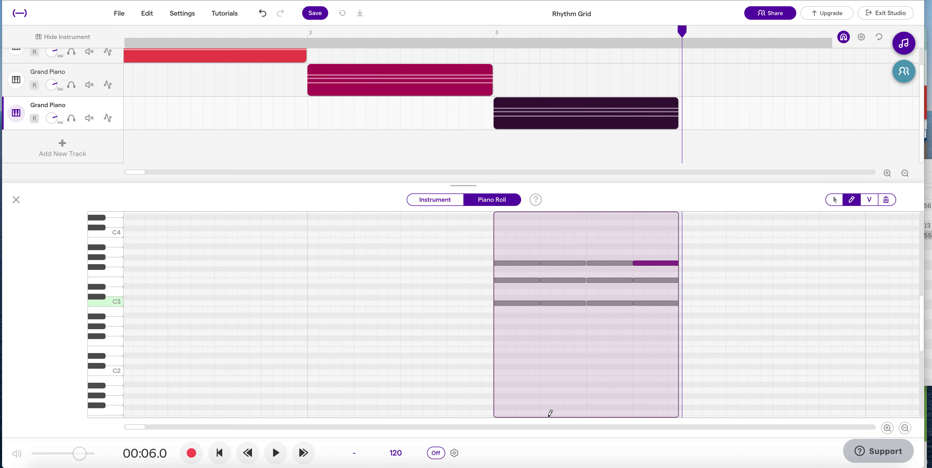
# Add a fourth Grand Piano track and create an empty region filling measure 4, with its piano roll shown.
pyautogui.hscroll(3, 550, 414)
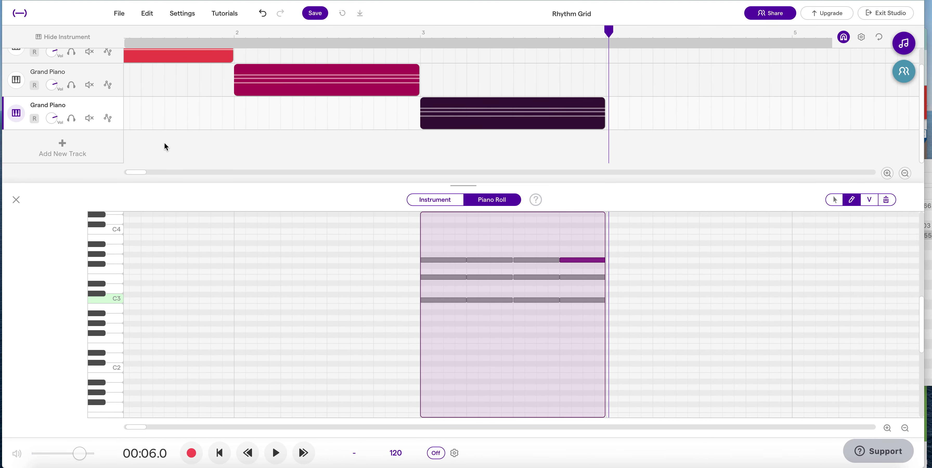
pyautogui.click(62, 147)
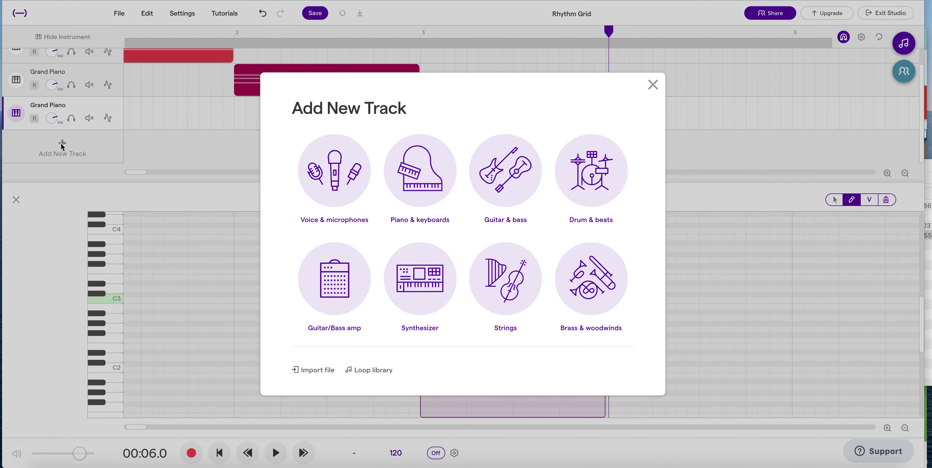
pyautogui.click(424, 177)
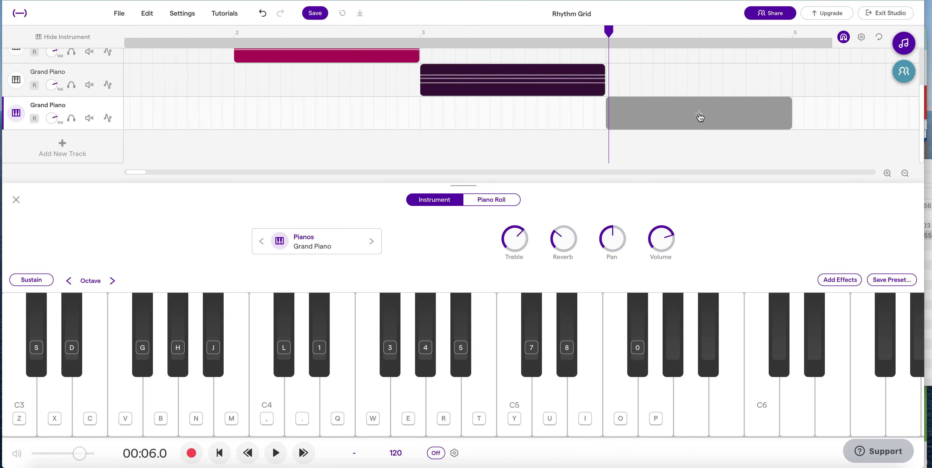
pyautogui.click(700, 117)
pyautogui.click(700, 117)
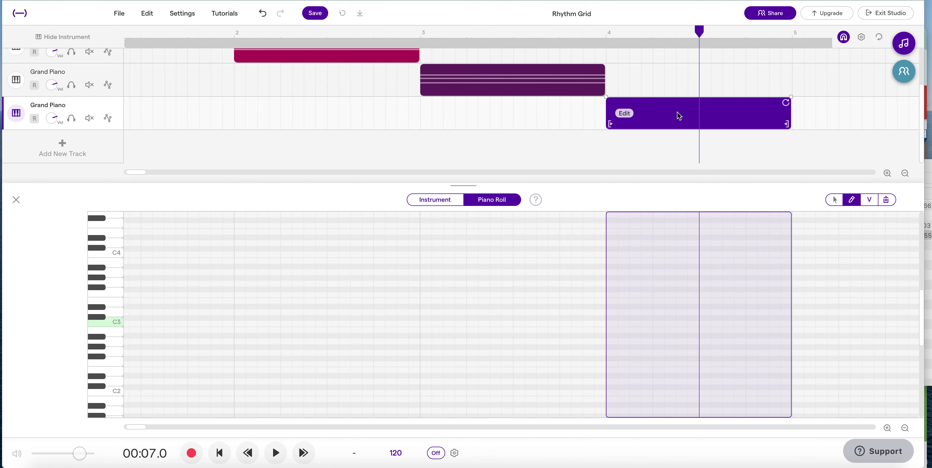
pyautogui.hscroll(5, 530, 326)
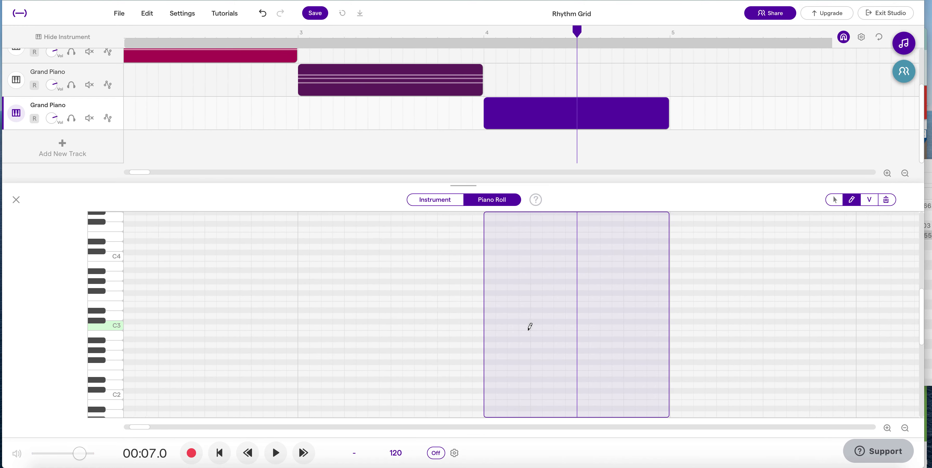
# Draw eight consecutive C3 eighth notes that fill measure 4 of the fourth piano track.
pyautogui.hscroll(3, 530, 327)
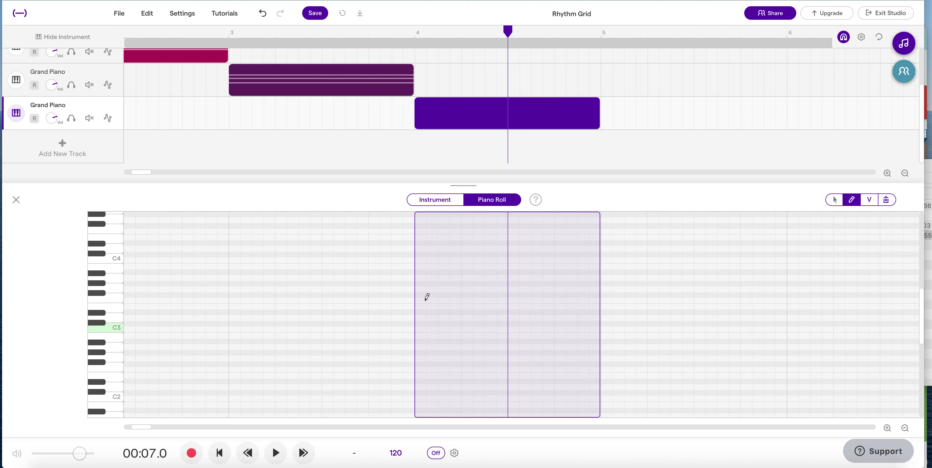
pyautogui.click(422, 329)
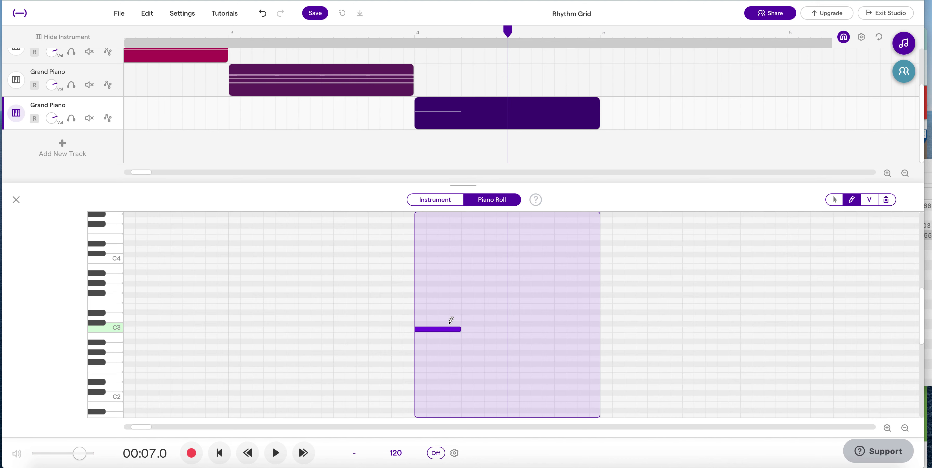
pyautogui.moveTo(459, 329); pyautogui.dragTo(436, 330)
pyautogui.click(444, 328)
pyautogui.click(466, 329)
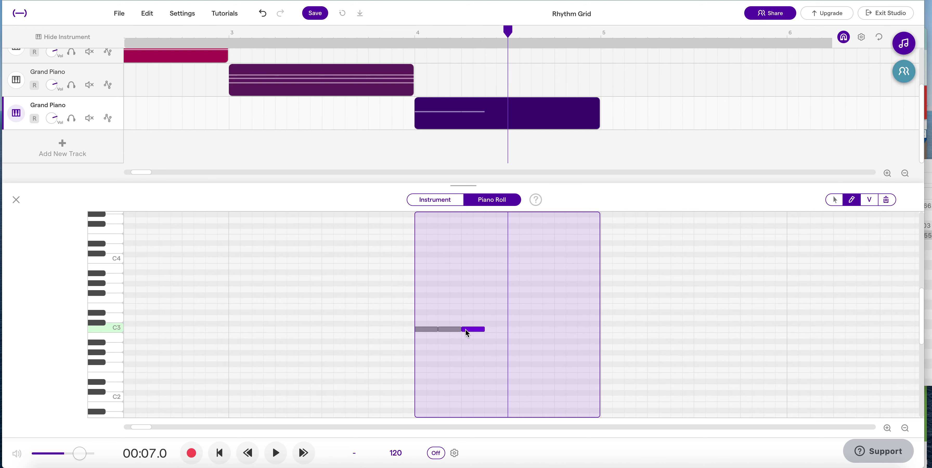
pyautogui.click(493, 330)
pyautogui.moveTo(514, 325); pyautogui.dragTo(532, 327)
pyautogui.click(538, 330)
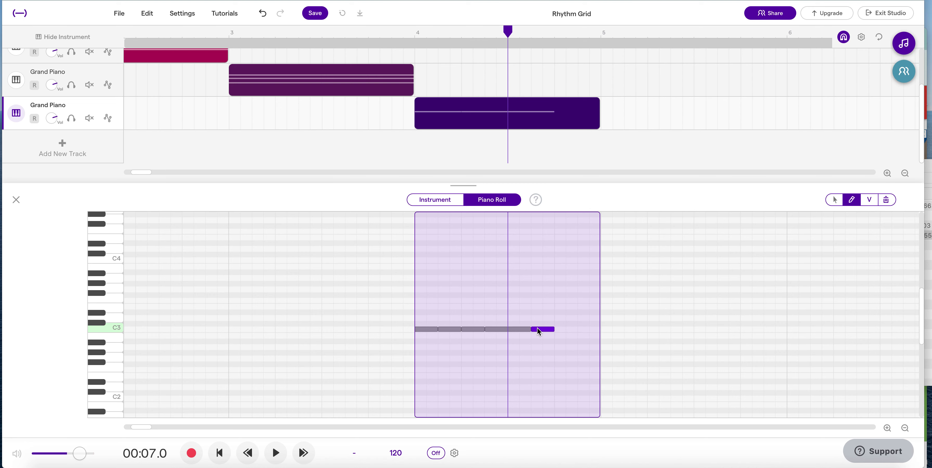
pyautogui.click(563, 328)
pyautogui.click(581, 328)
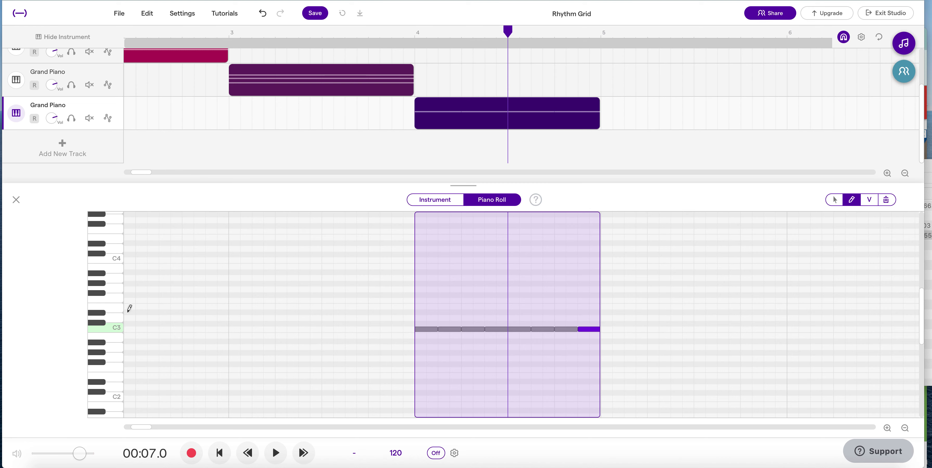
# Add eight consecutive E3 eighth notes above the C3 notes in measure 4.
pyautogui.click(421, 307)
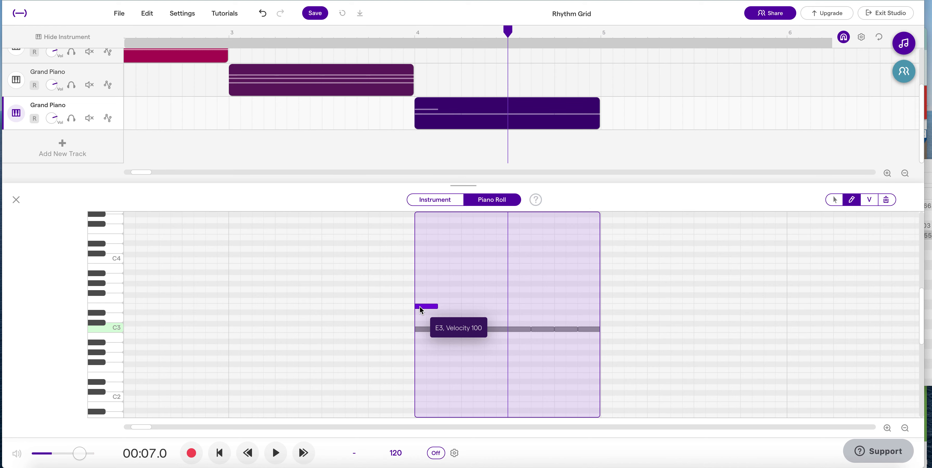
pyautogui.click(443, 307)
pyautogui.click(470, 307)
pyautogui.click(491, 307)
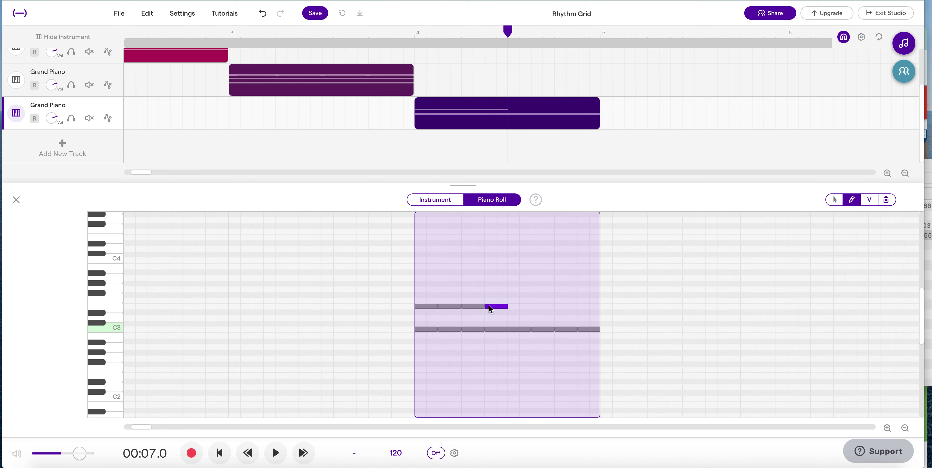
pyautogui.click(514, 307)
pyautogui.click(543, 307)
pyautogui.click(566, 307)
pyautogui.click(585, 307)
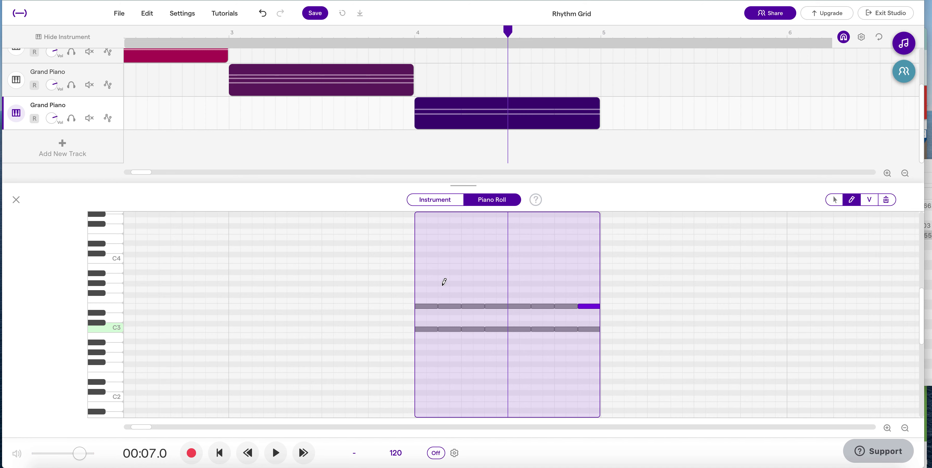
# Add eight G3 eighth notes to complete the chords in measure 4 and play the measure back from its start.
pyautogui.click(422, 289)
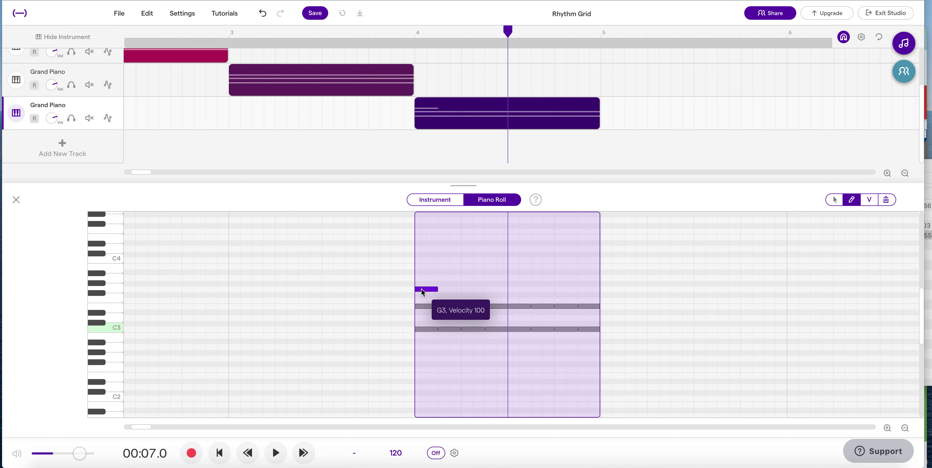
pyautogui.click(446, 289)
pyautogui.click(467, 289)
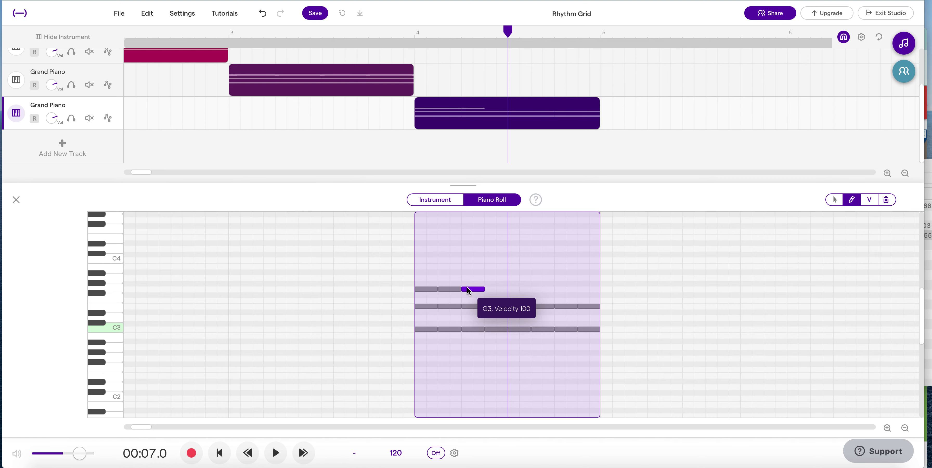
pyautogui.click(492, 290)
pyautogui.click(517, 289)
pyautogui.click(538, 289)
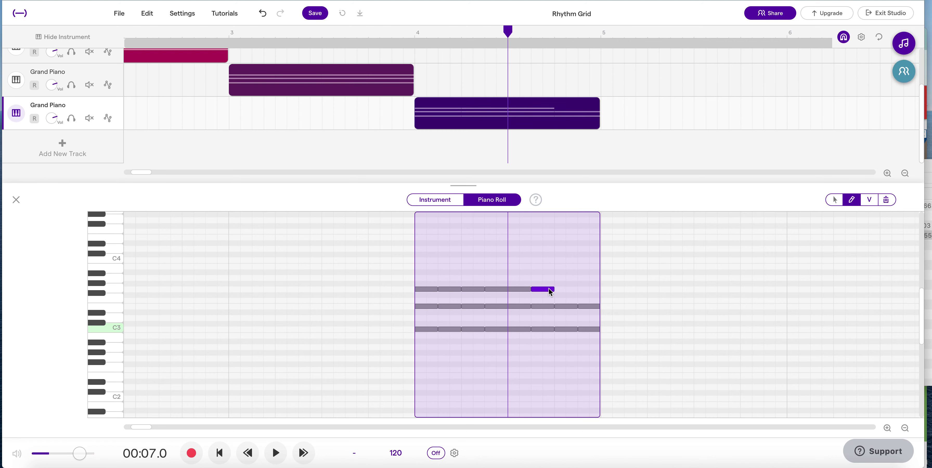
pyautogui.click(561, 289)
pyautogui.click(585, 289)
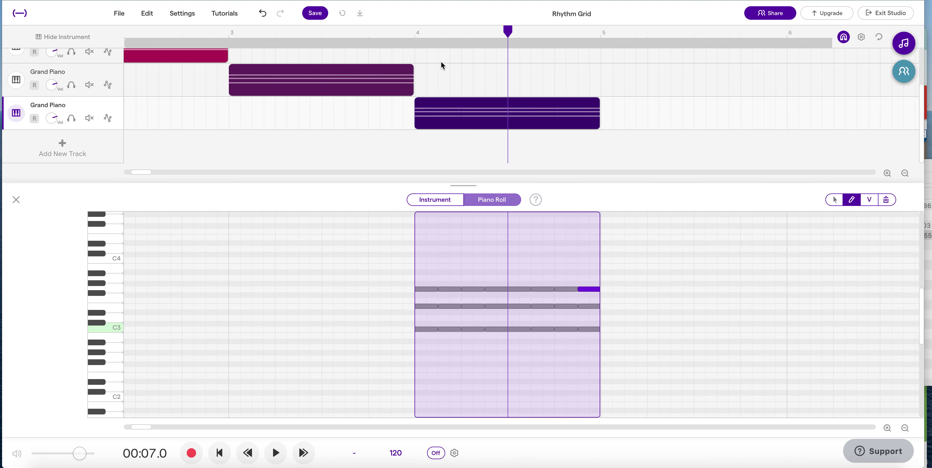
pyautogui.moveTo(509, 31)
pyautogui.mouseDown()
pyautogui.moveTo(408, 32)
pyautogui.moveTo(416, 31)
pyautogui.mouseUp()
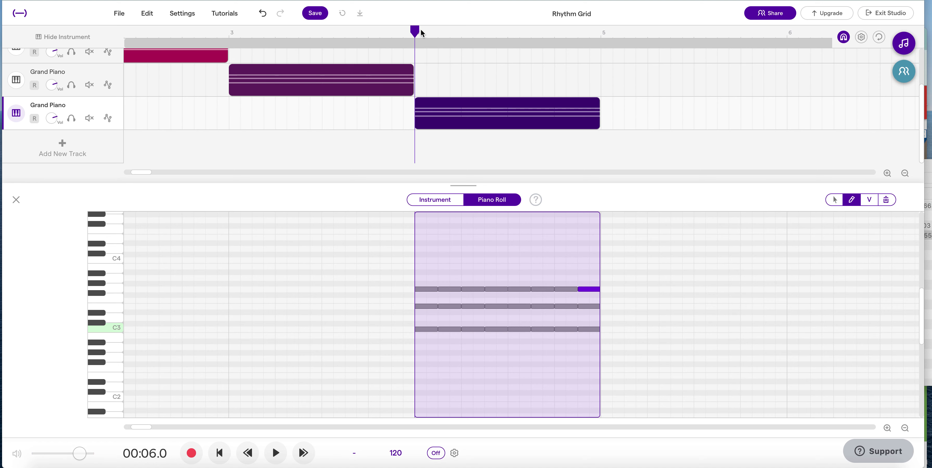
pyautogui.press('space')
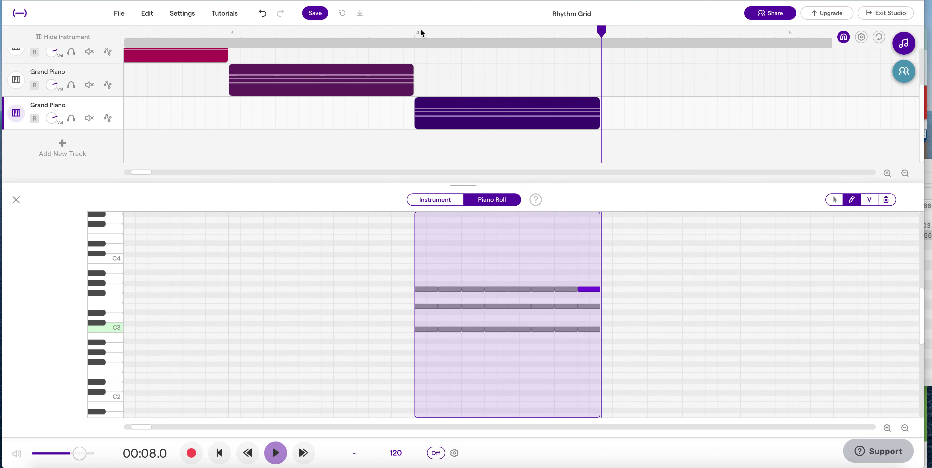
# Add a fifth Grand Piano track and create an empty region filling measure 5, with its piano roll shown.
pyautogui.hscroll(5, 421, 28)
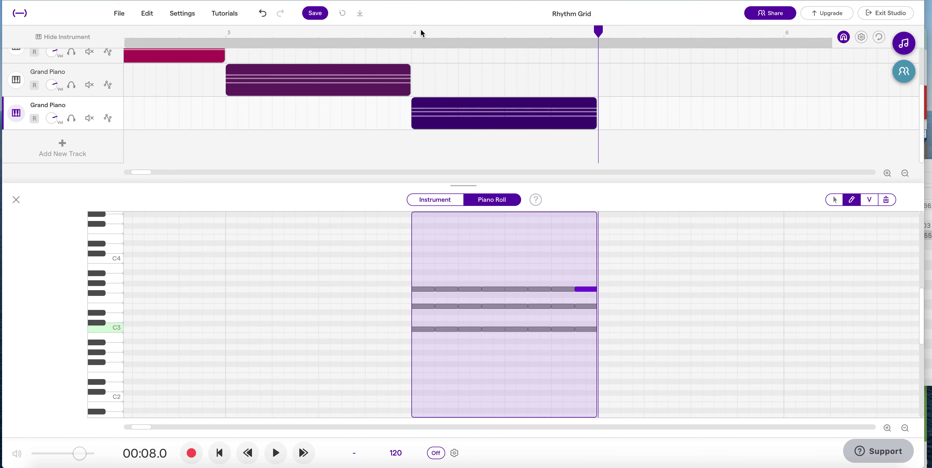
pyautogui.hscroll(8, 421, 30)
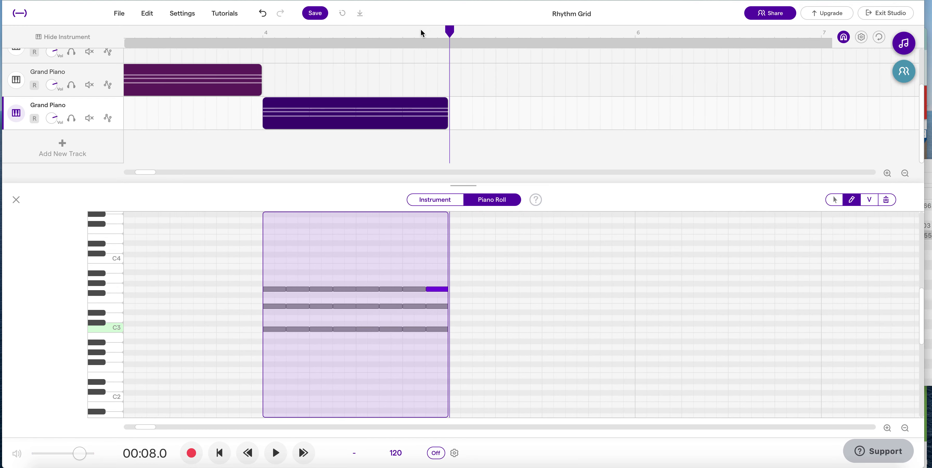
pyautogui.hscroll(2, 420, 28)
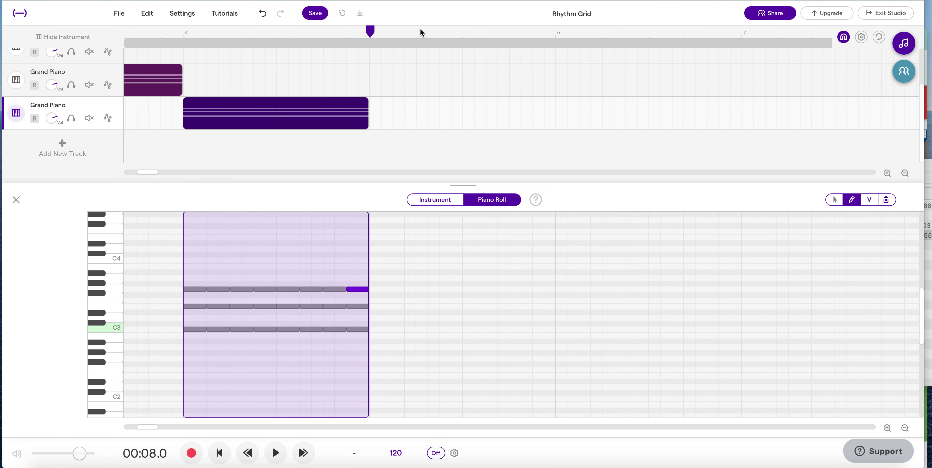
pyautogui.click(63, 146)
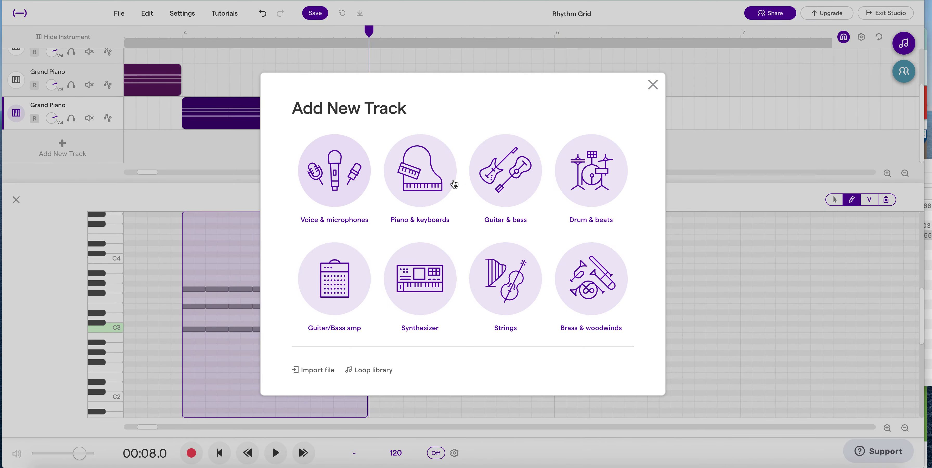
pyautogui.click(418, 179)
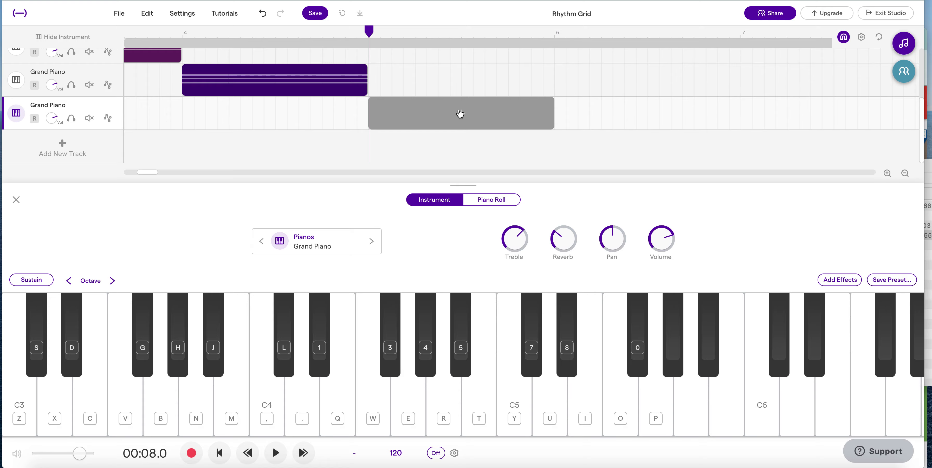
pyautogui.click(460, 114)
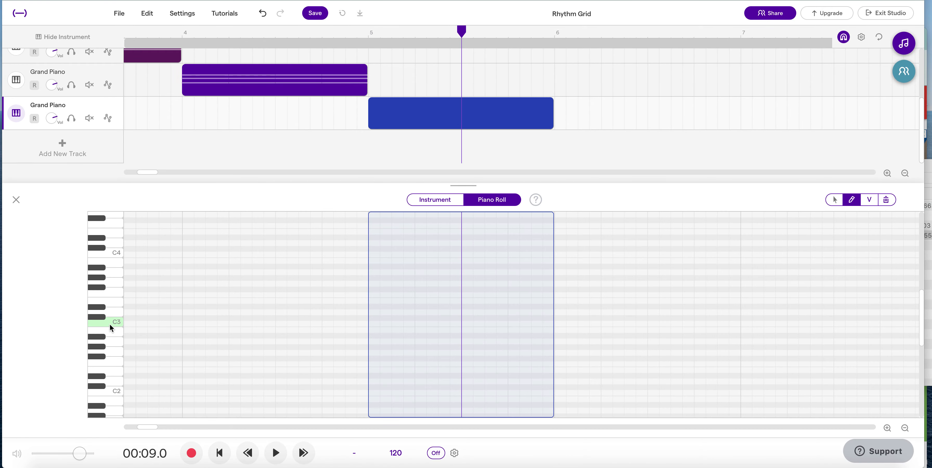
# Draw sixteen consecutive C3 sixteenth notes that fill measure 5 of the fifth piano track.
pyautogui.click(377, 320)
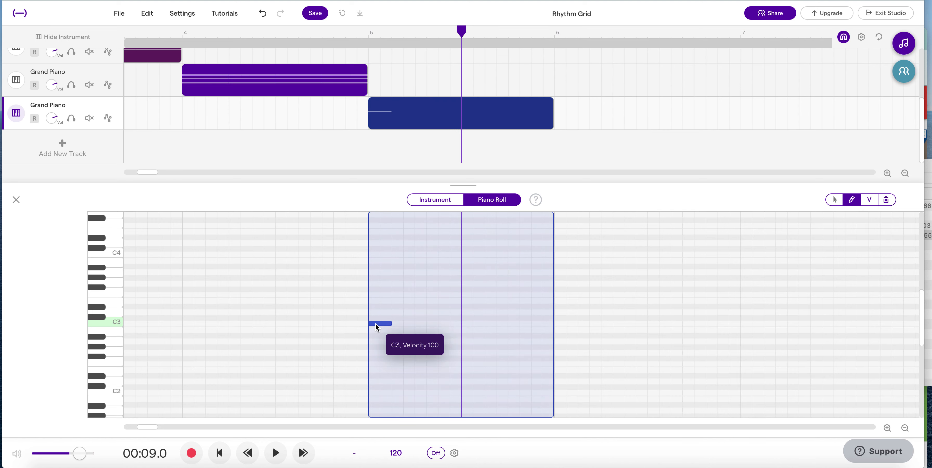
pyautogui.moveTo(386, 325); pyautogui.dragTo(374, 324)
pyautogui.click(387, 324)
pyautogui.click(397, 323)
pyautogui.click(409, 323)
pyautogui.click(421, 323)
pyautogui.click(432, 323)
pyautogui.click(444, 324)
pyautogui.click(455, 324)
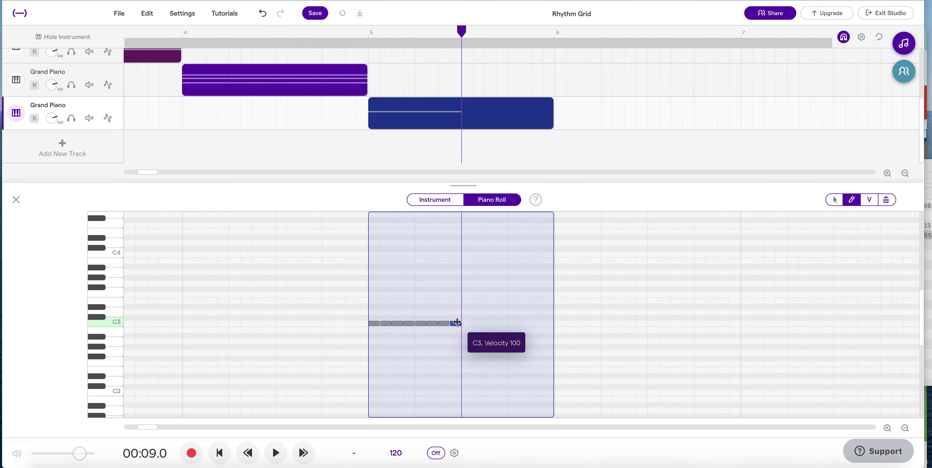
pyautogui.click(469, 324)
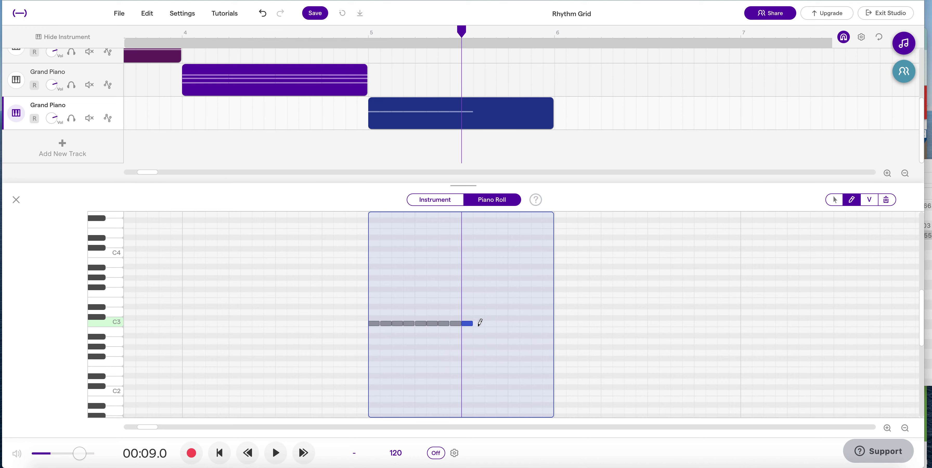
pyautogui.click(479, 323)
pyautogui.click(490, 323)
pyautogui.click(502, 324)
pyautogui.click(513, 323)
pyautogui.click(526, 323)
pyautogui.click(537, 323)
pyautogui.click(549, 323)
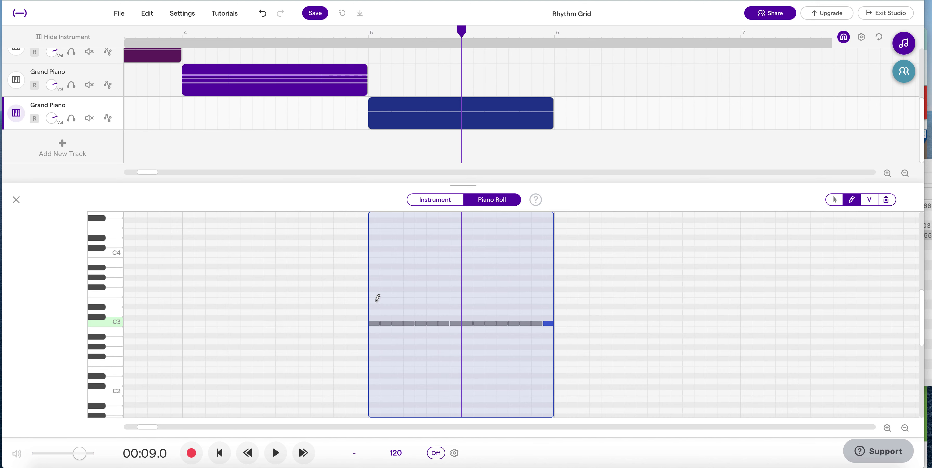
# Add sixteen consecutive E3 sixteenth notes above the C3 notes in measure 5.
pyautogui.click(374, 300)
pyautogui.click(386, 301)
pyautogui.click(397, 301)
pyautogui.click(409, 300)
pyautogui.click(421, 300)
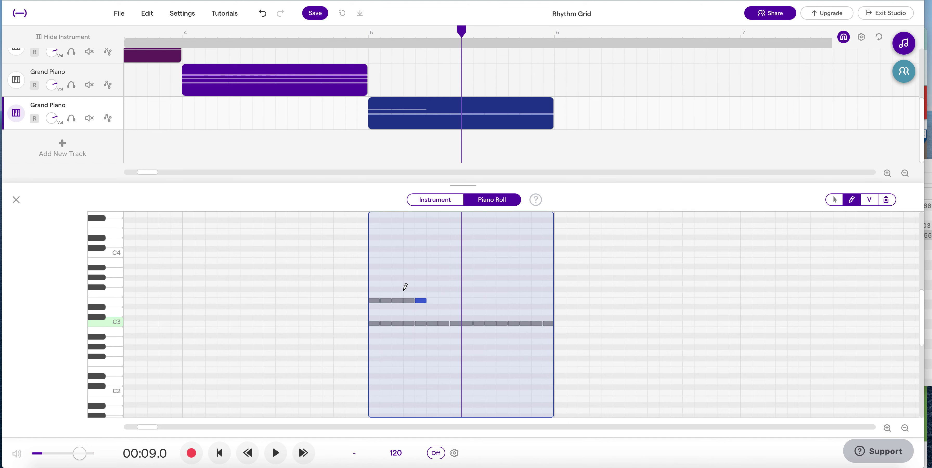
pyautogui.click(432, 300)
pyautogui.click(444, 301)
pyautogui.click(455, 301)
pyautogui.click(467, 300)
pyautogui.click(480, 301)
pyautogui.click(491, 300)
pyautogui.click(502, 301)
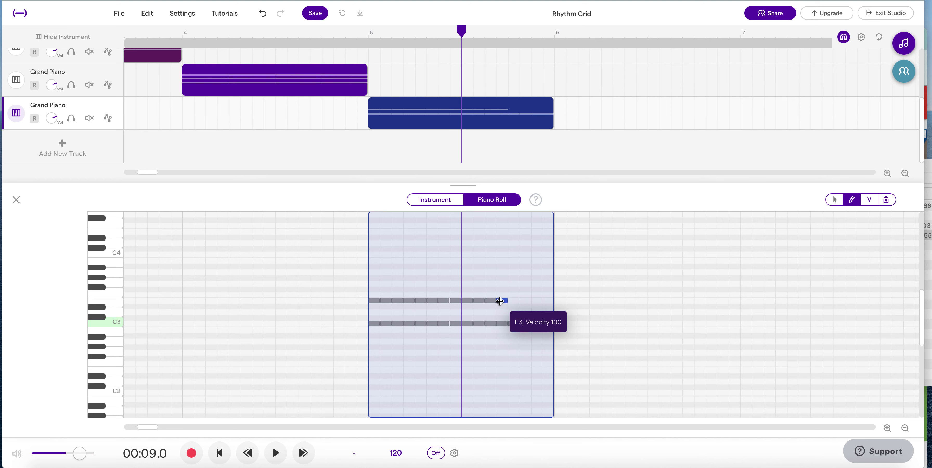
pyautogui.click(514, 301)
pyautogui.click(526, 300)
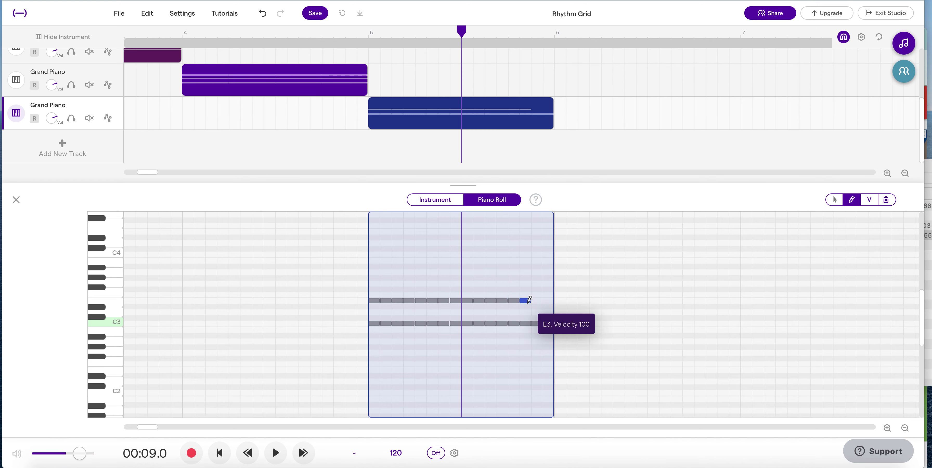
pyautogui.click(538, 301)
pyautogui.click(549, 301)
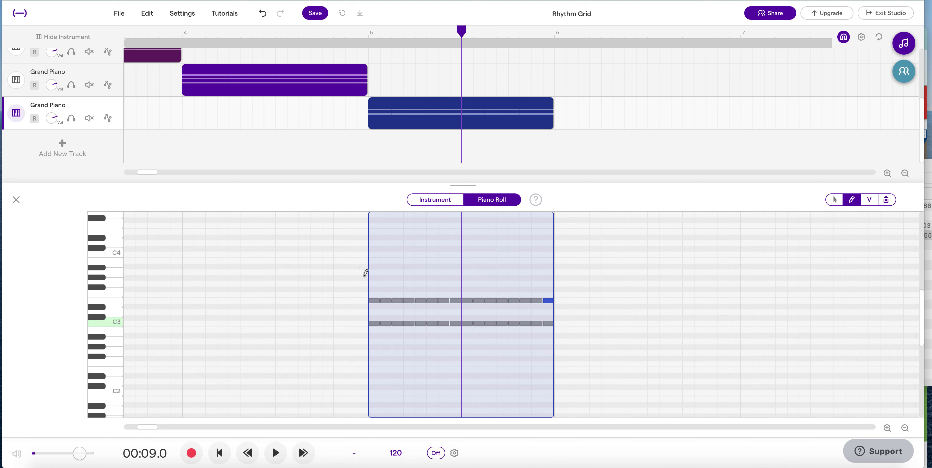
# Add sixteen G3 sixteenth notes to complete the chords in measure 5 and play the measure back from its start.
pyautogui.click(375, 283)
pyautogui.click(386, 283)
pyautogui.click(398, 283)
pyautogui.click(409, 283)
pyautogui.click(421, 284)
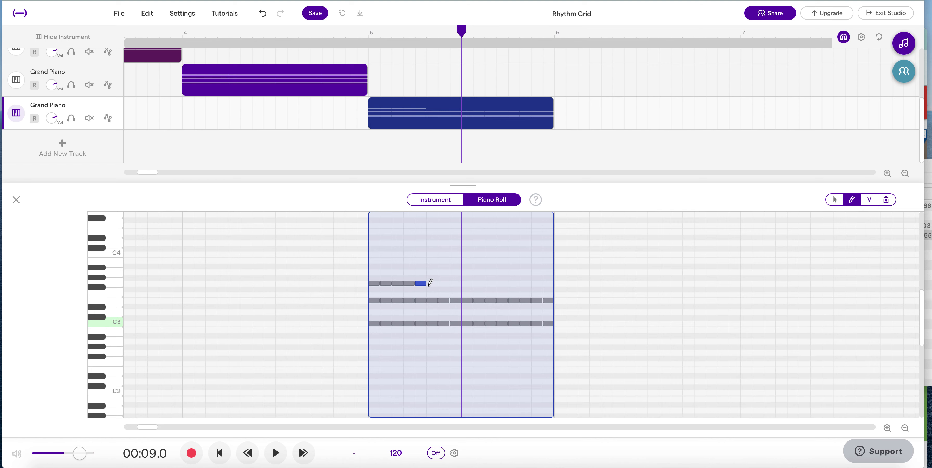
pyautogui.click(432, 284)
pyautogui.click(444, 284)
pyautogui.click(456, 284)
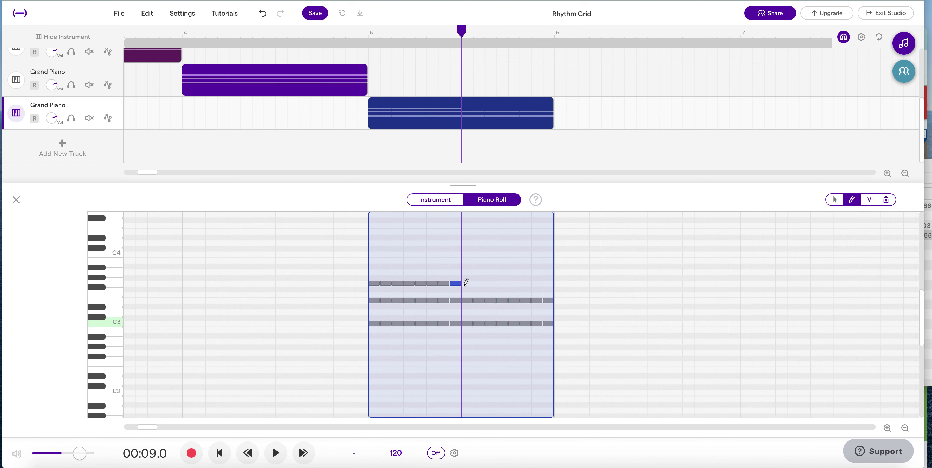
pyautogui.click(468, 283)
pyautogui.click(479, 284)
pyautogui.click(491, 284)
pyautogui.click(502, 283)
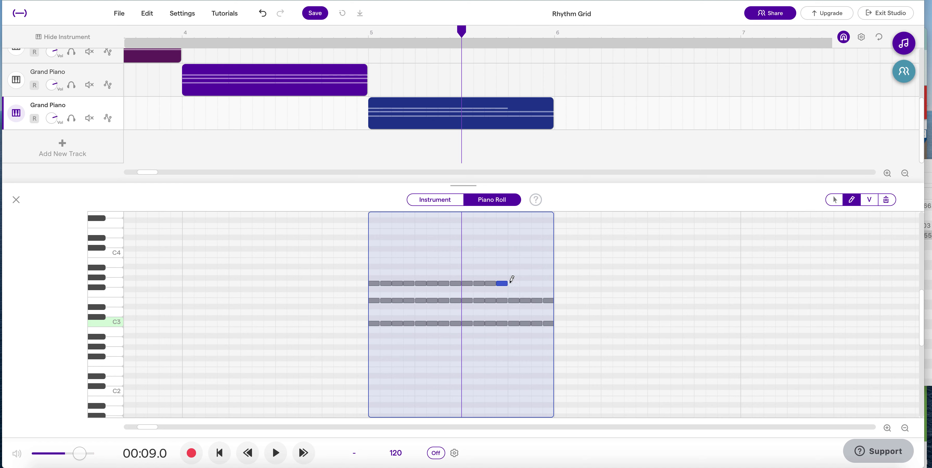
pyautogui.click(514, 283)
pyautogui.click(526, 283)
pyautogui.click(537, 283)
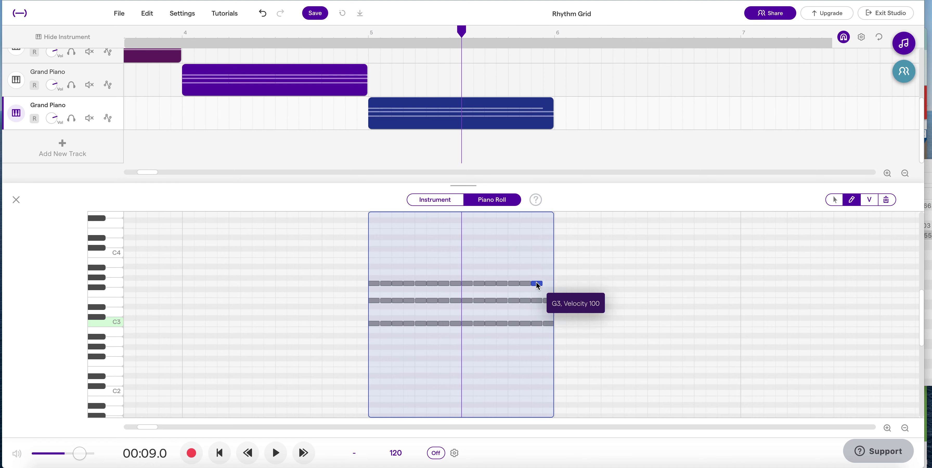
pyautogui.click(548, 283)
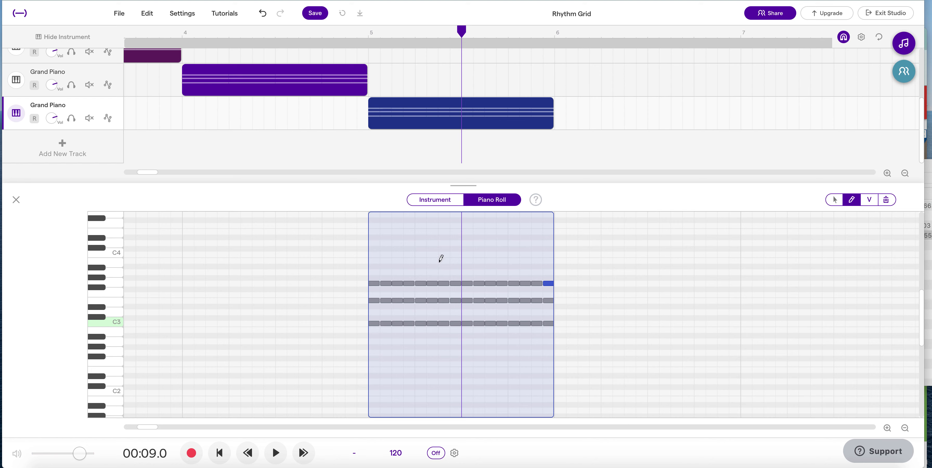
pyautogui.moveTo(462, 31); pyautogui.dragTo(367, 33)
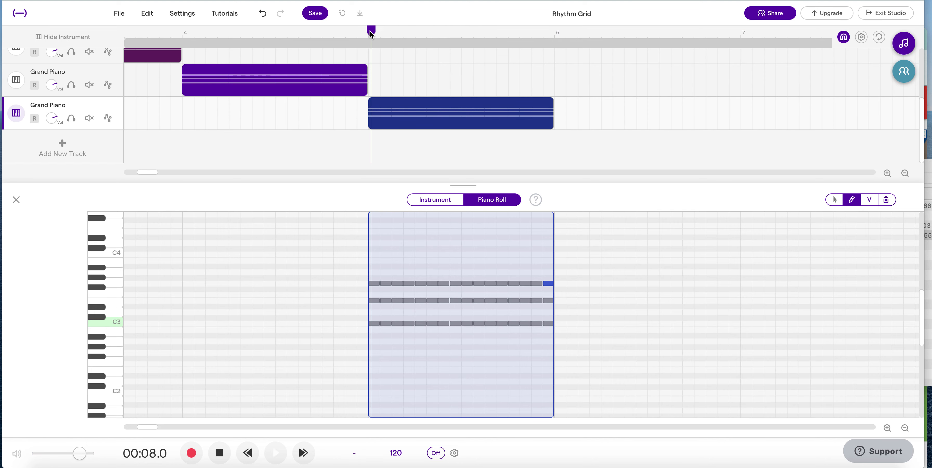
pyautogui.press('space')
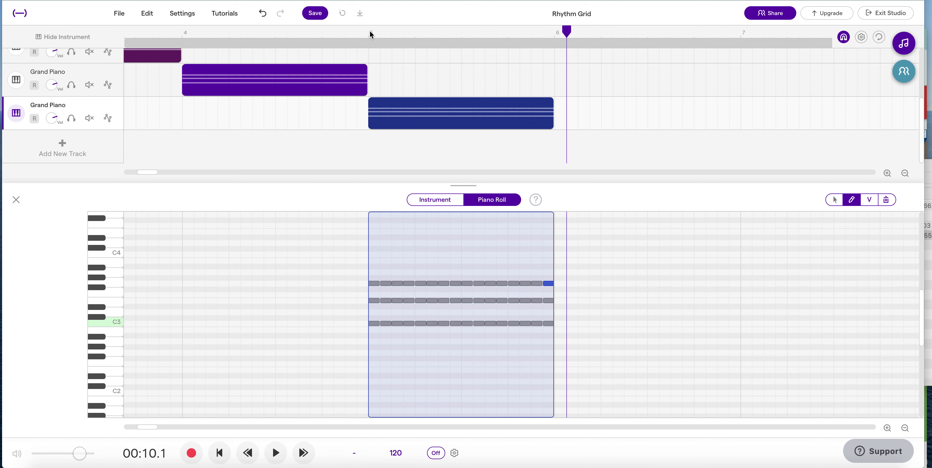
# Close the piano roll and play all five piano tracks from the beginning of the project through measure 5.
pyautogui.click(370, 31)
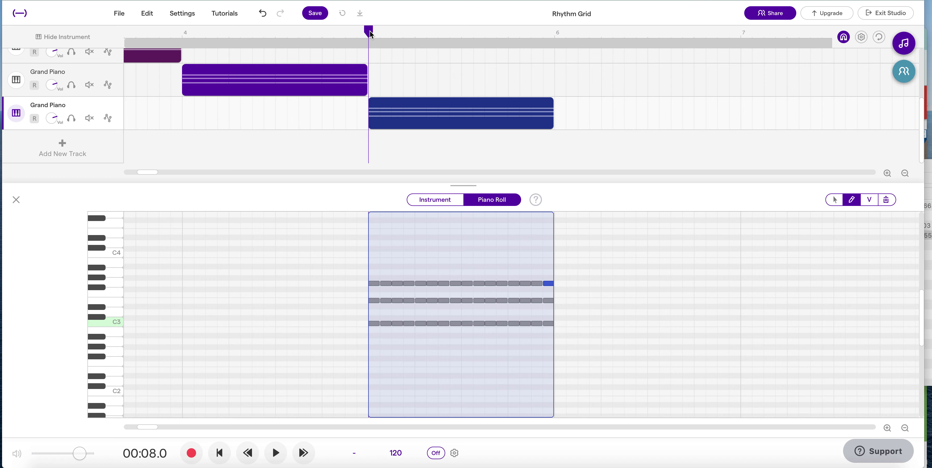
pyautogui.press('Return')
pyautogui.scroll(1, 283, 94)
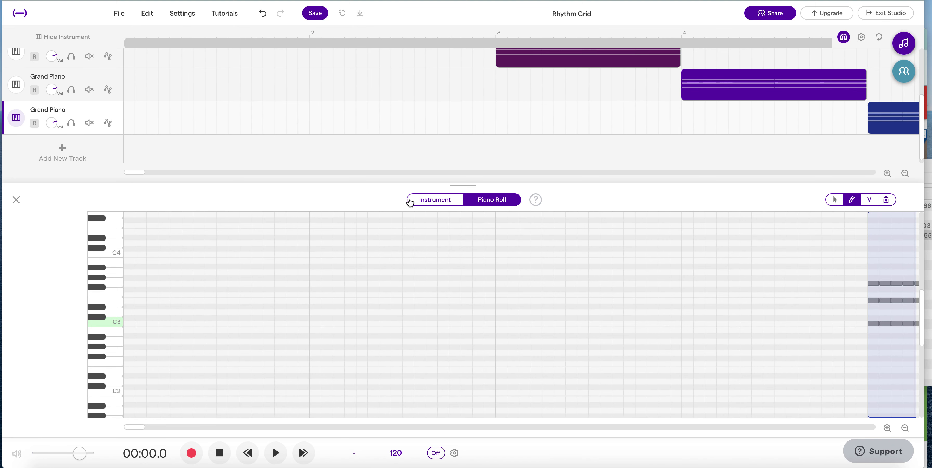
pyautogui.click(17, 201)
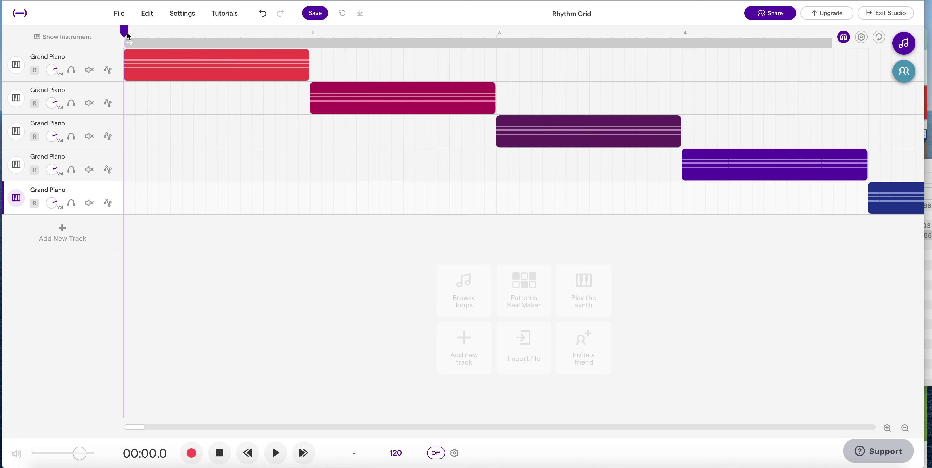
pyautogui.press('space')
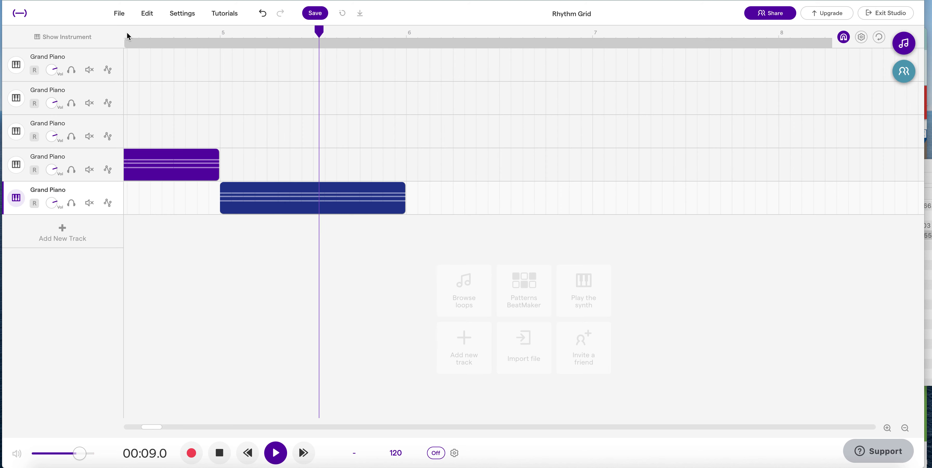
pyautogui.press('space')
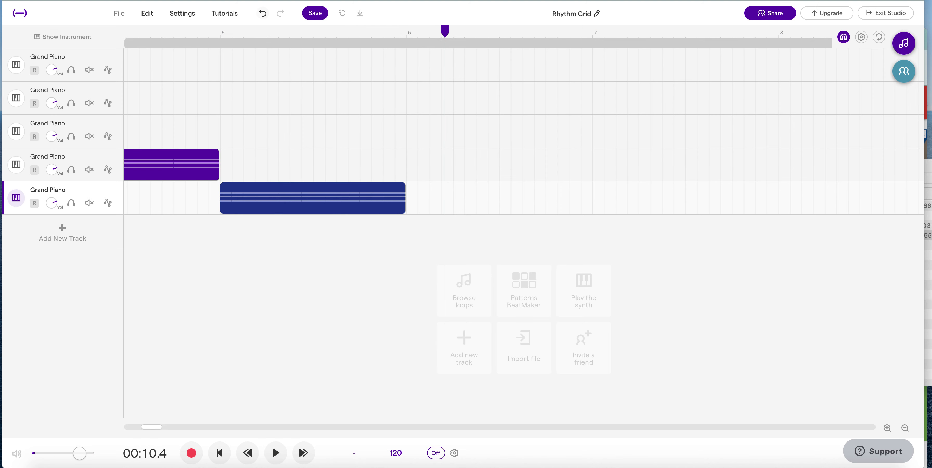
# Save the Rhythm Grid project.
pyautogui.click(321, 18)
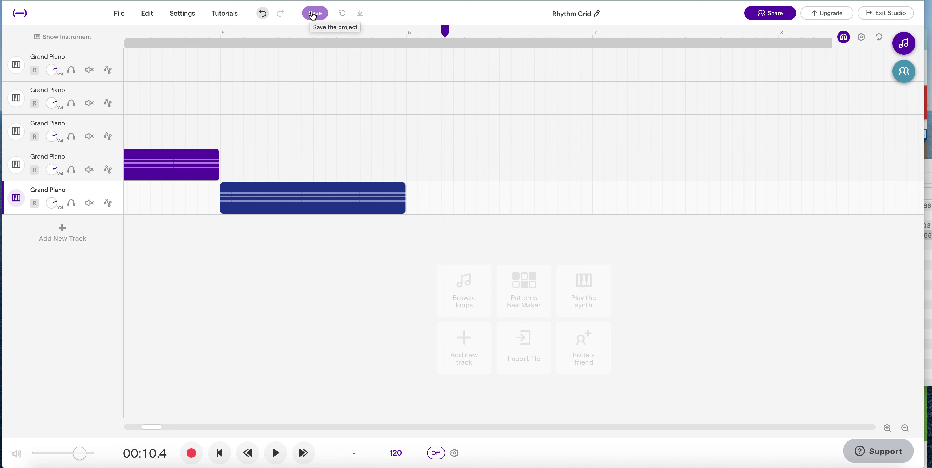
pyautogui.click(313, 16)
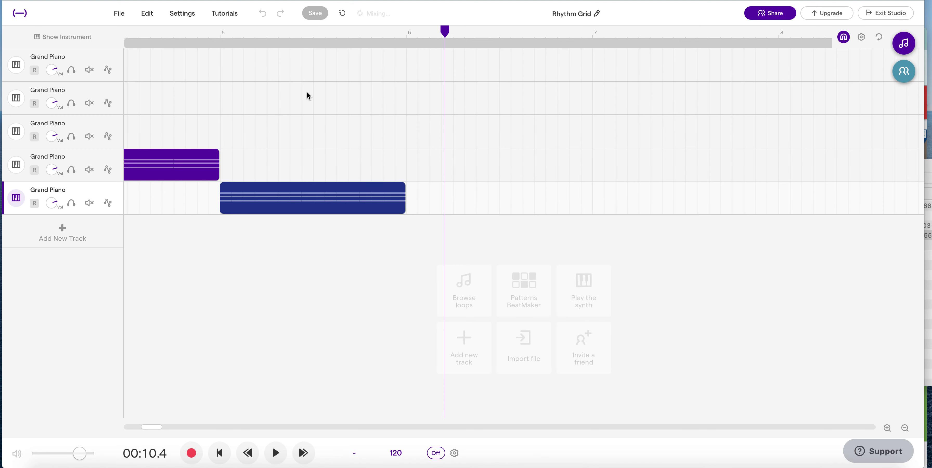
pyautogui.hscroll(-1, 275, 90)
pyautogui.hscroll(-10, 271, 92)
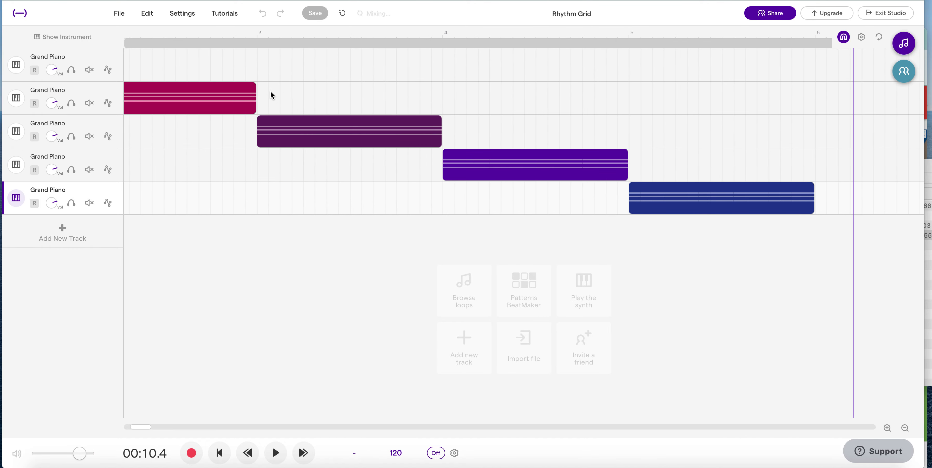